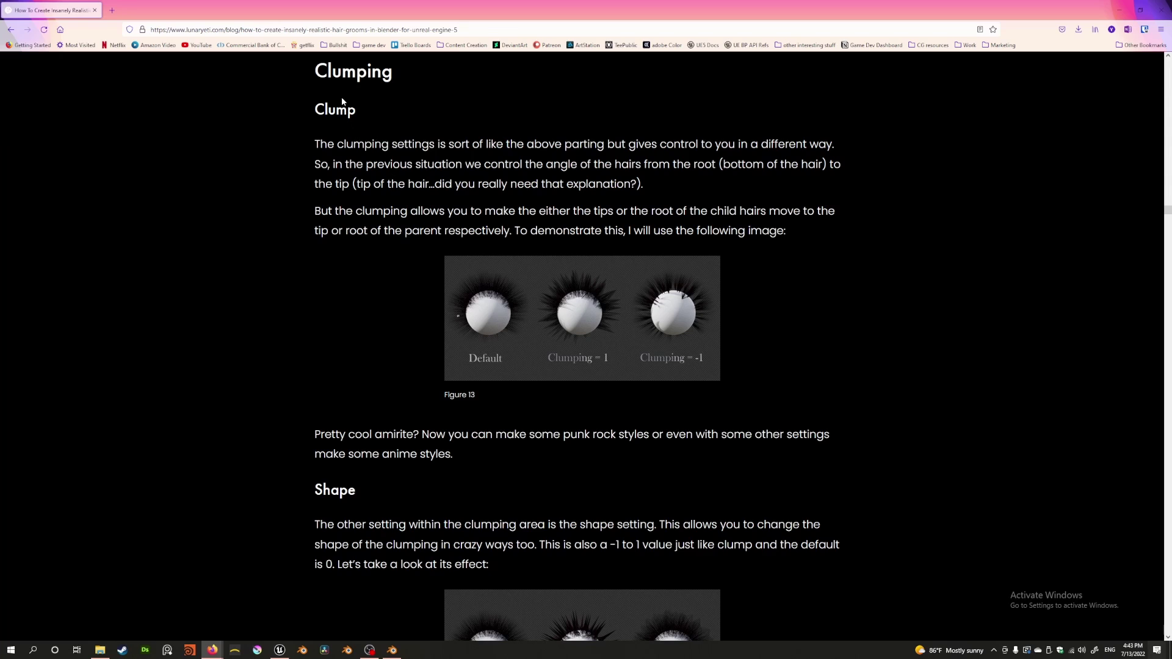
Read the article's Clumping section, covering the Clump, Shape and Clump Noise settings.
drag(314, 71, 405, 85)
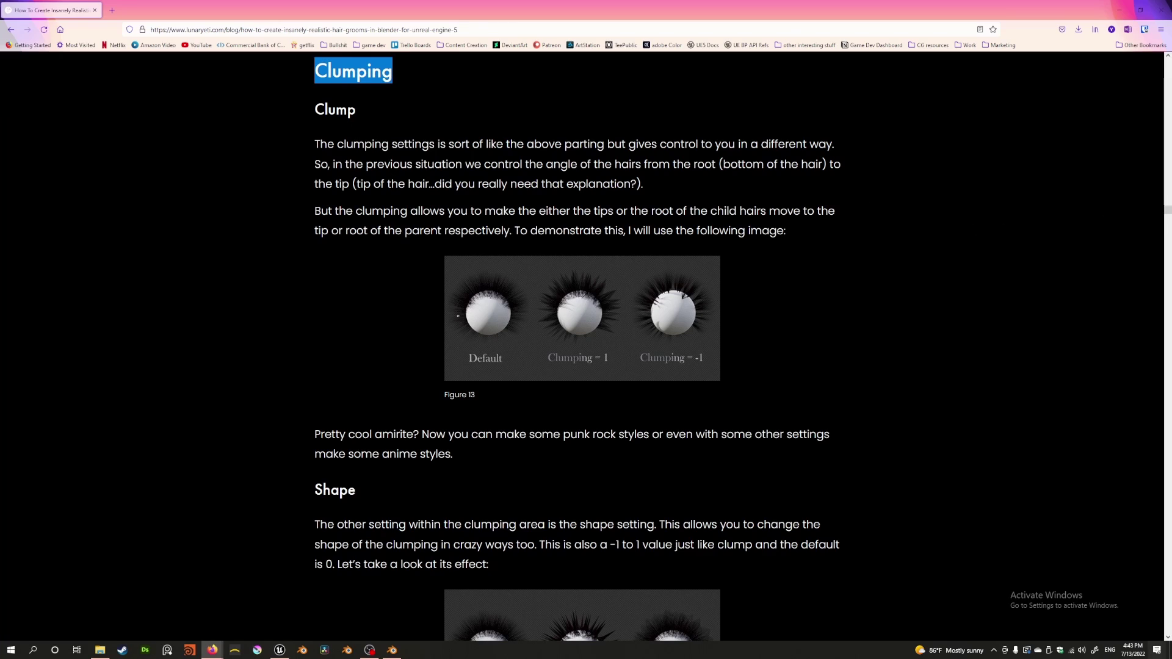
click(306, 116)
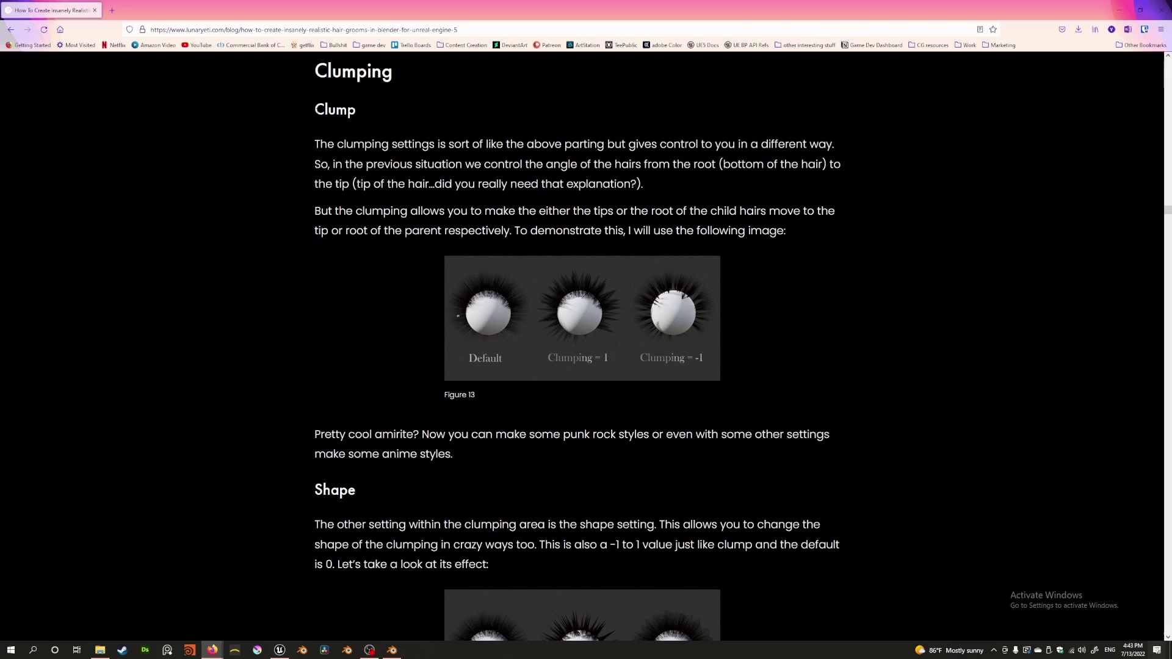
drag(312, 109, 359, 110)
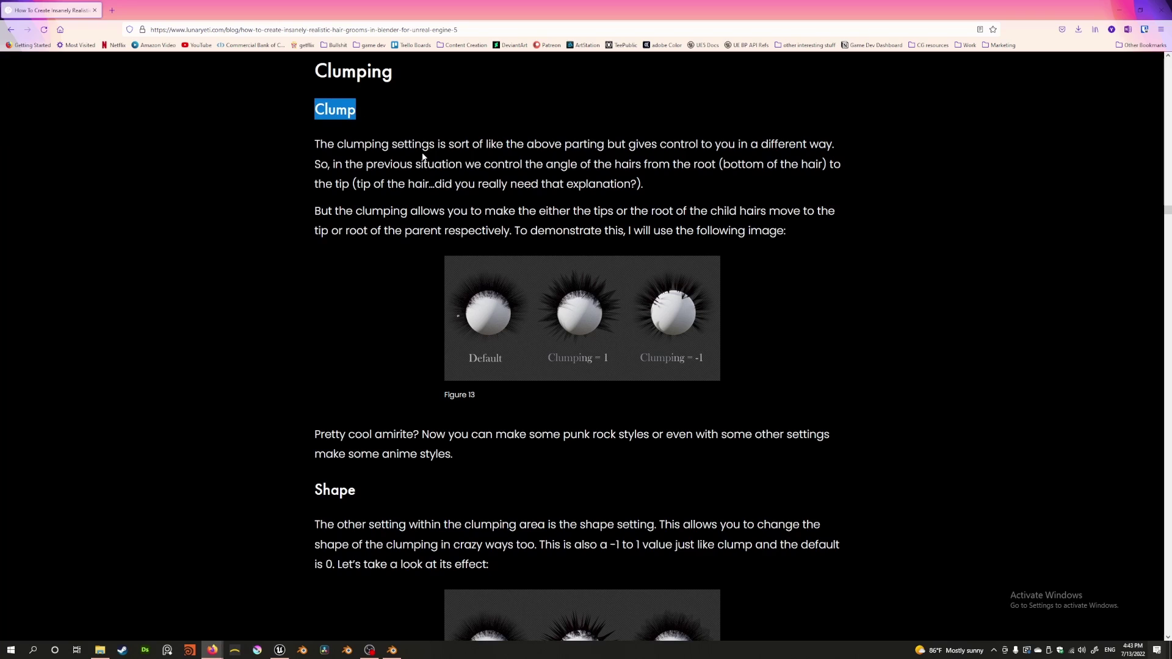
click(305, 116)
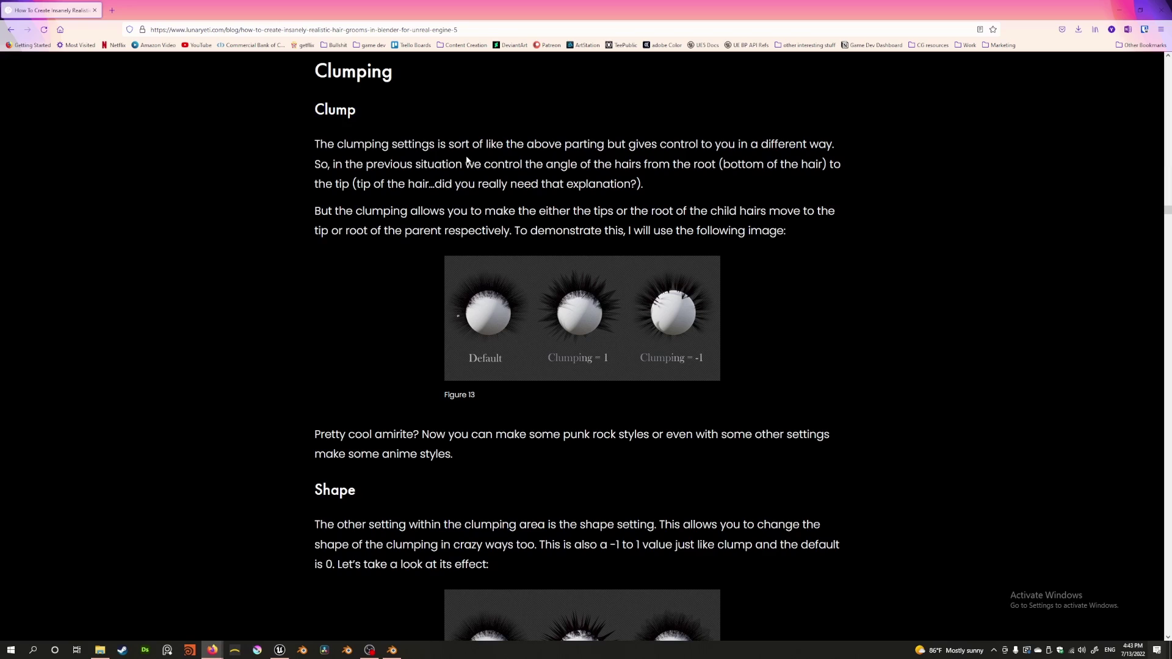
drag(314, 72, 396, 81)
drag(324, 110, 374, 115)
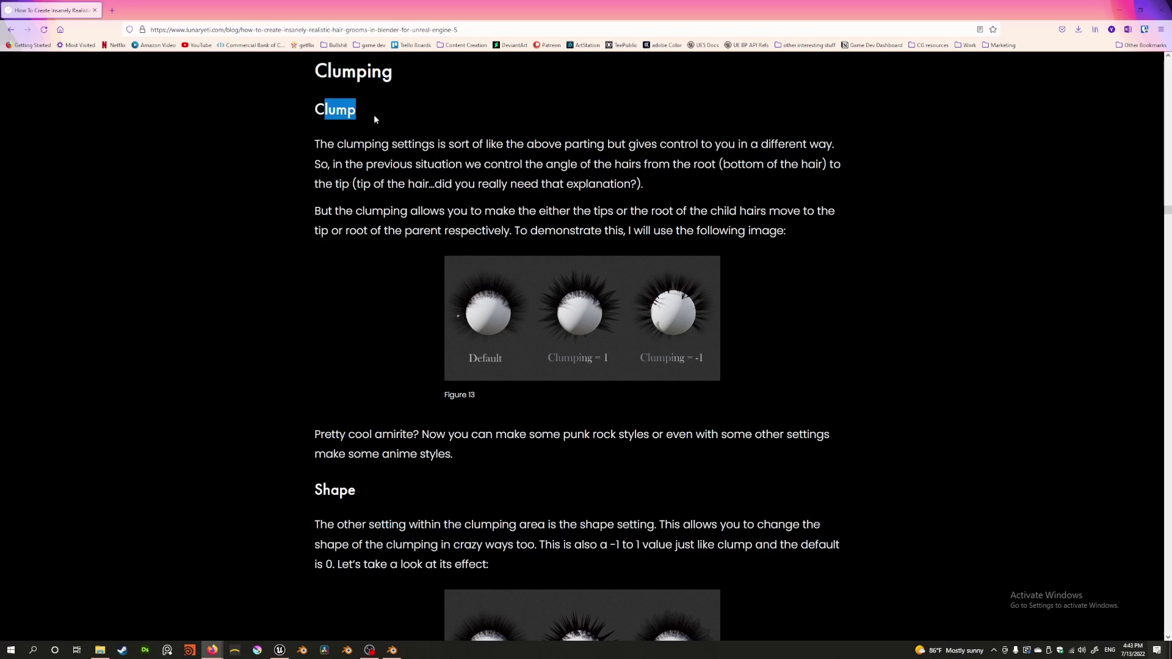
drag(434, 184, 449, 210)
scroll(310, 291, down, 8)
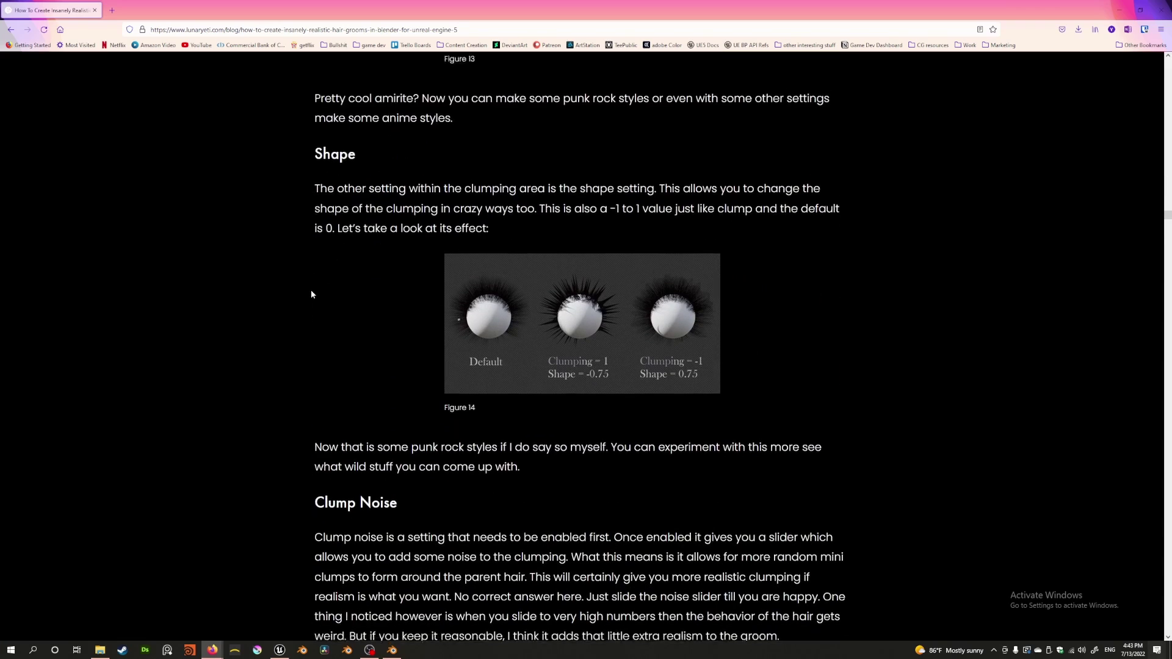
scroll(311, 291, down, 2)
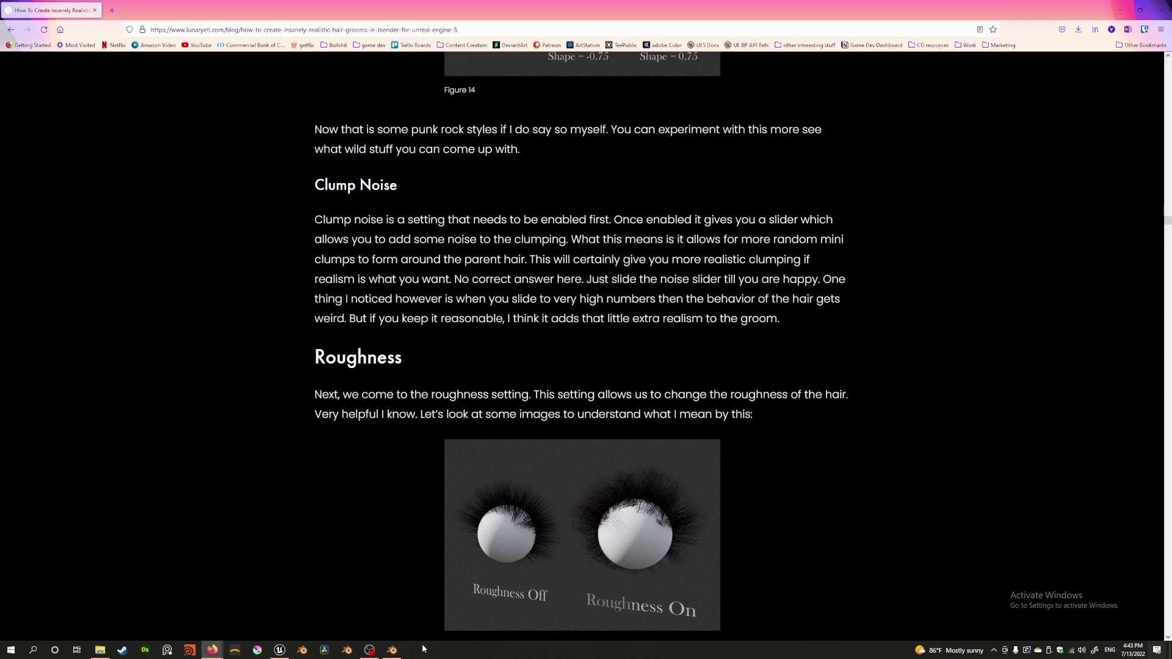
Switch to Blender and turn off Clump Noise in the child clumping settings of the Bobcut hair particle system.
click(392, 651)
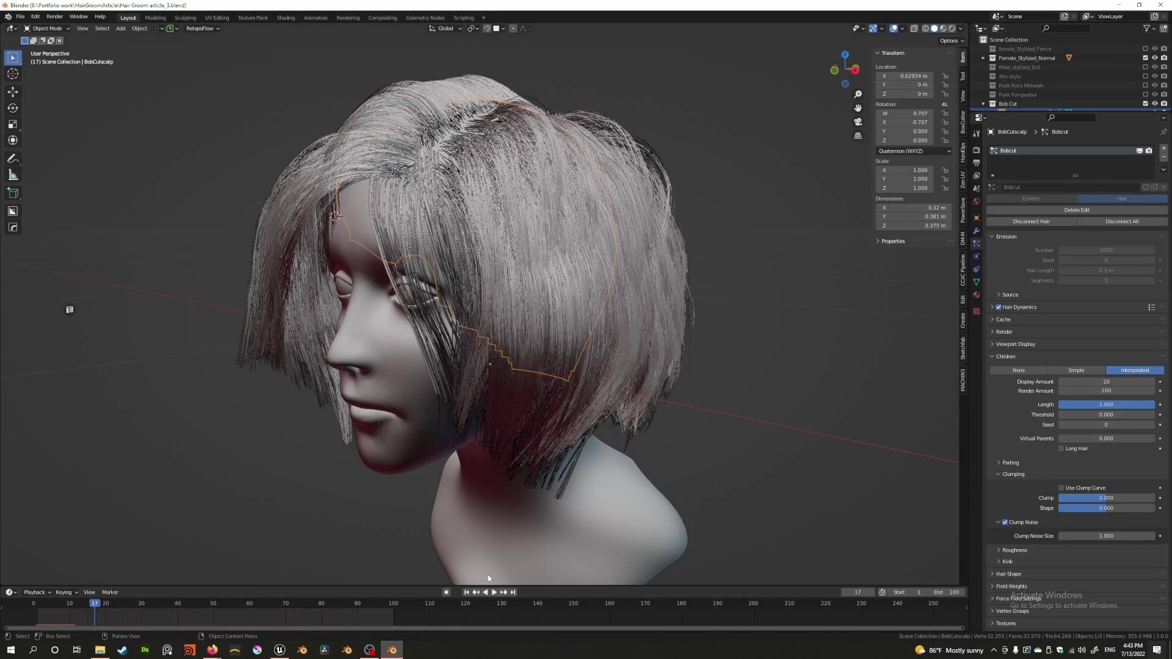
click(357, 420)
middle_drag(320, 397, 316, 397)
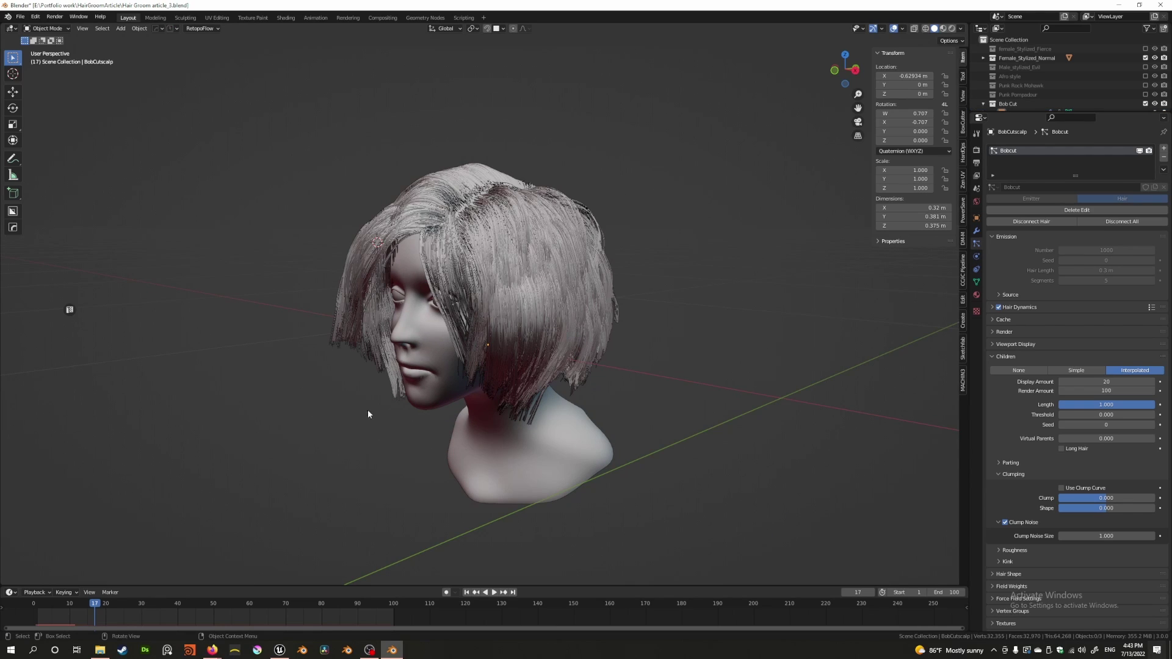
middle_drag(338, 387, 406, 377)
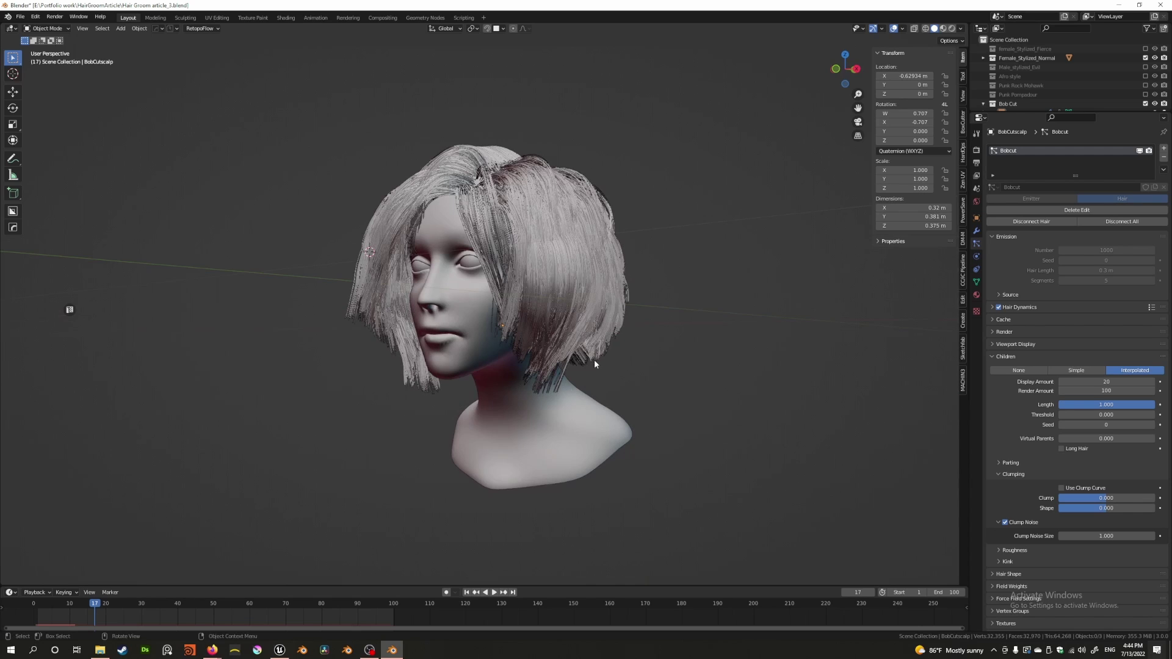
middle_drag(539, 328, 422, 334)
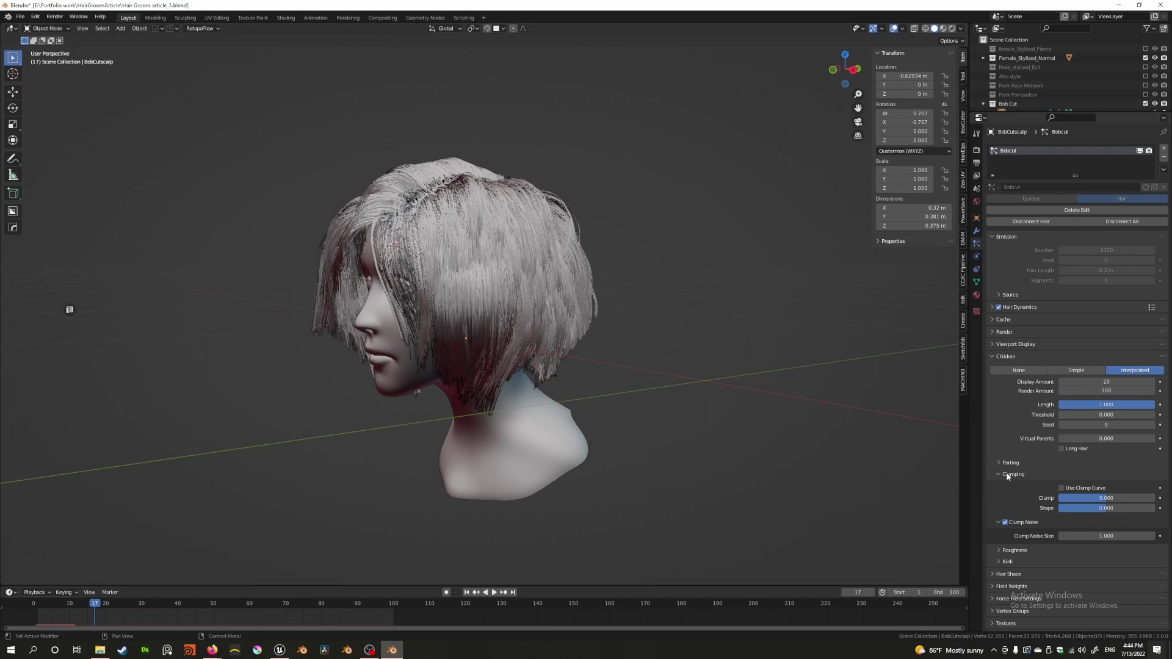
click(1005, 523)
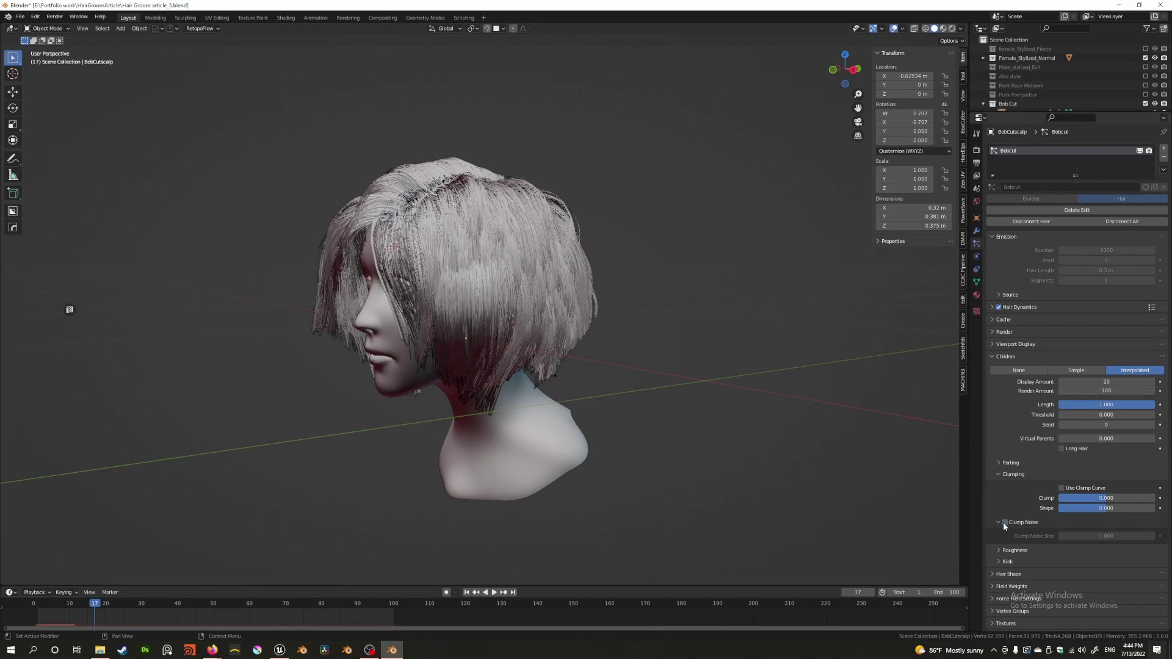
middle_drag(537, 366, 716, 370)
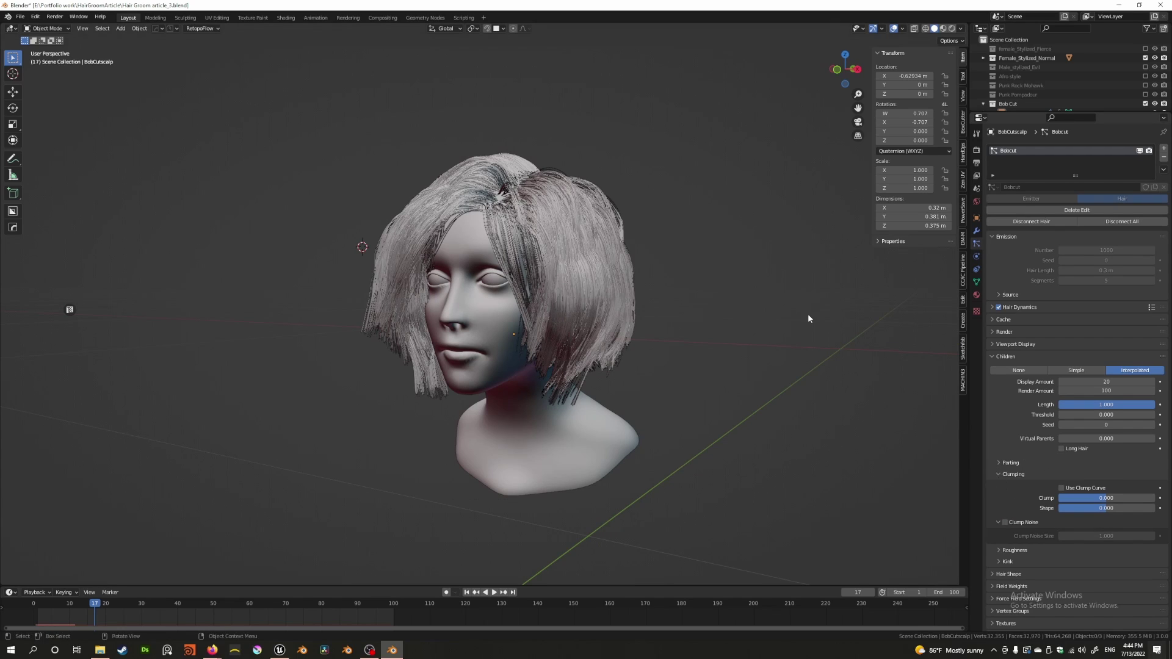
Select the bob cut scalp and collapse its Emission settings, leaving the Clumping settings under Children expanded.
click(516, 244)
middle_drag(516, 244, 500, 249)
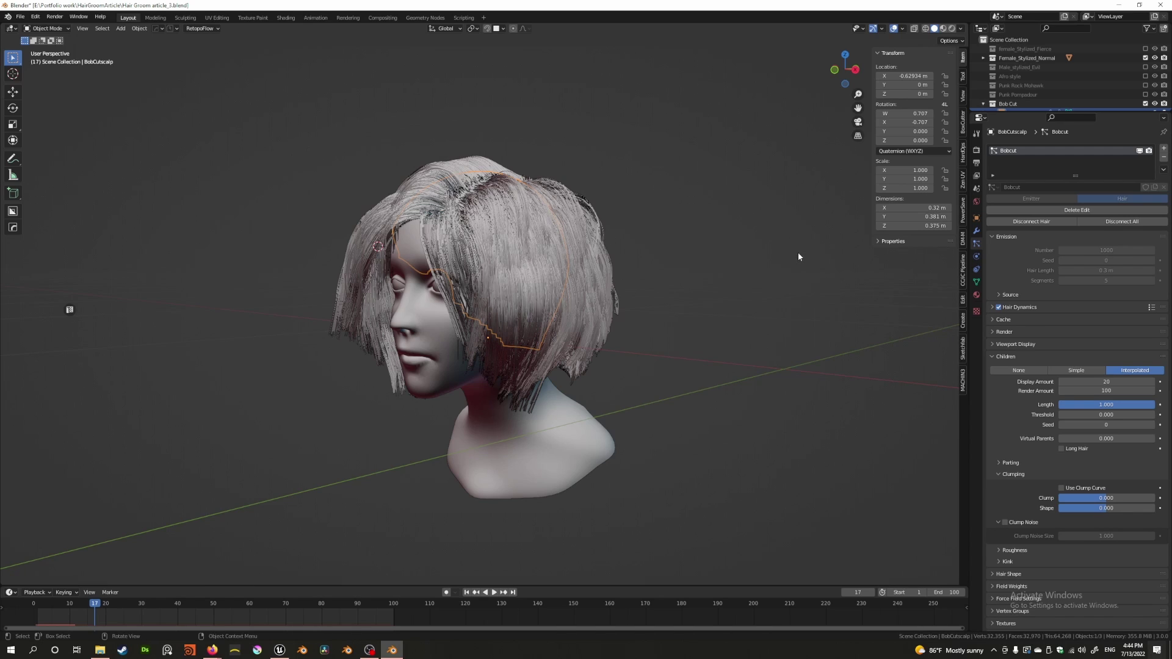
scroll(1076, 57, down, 3)
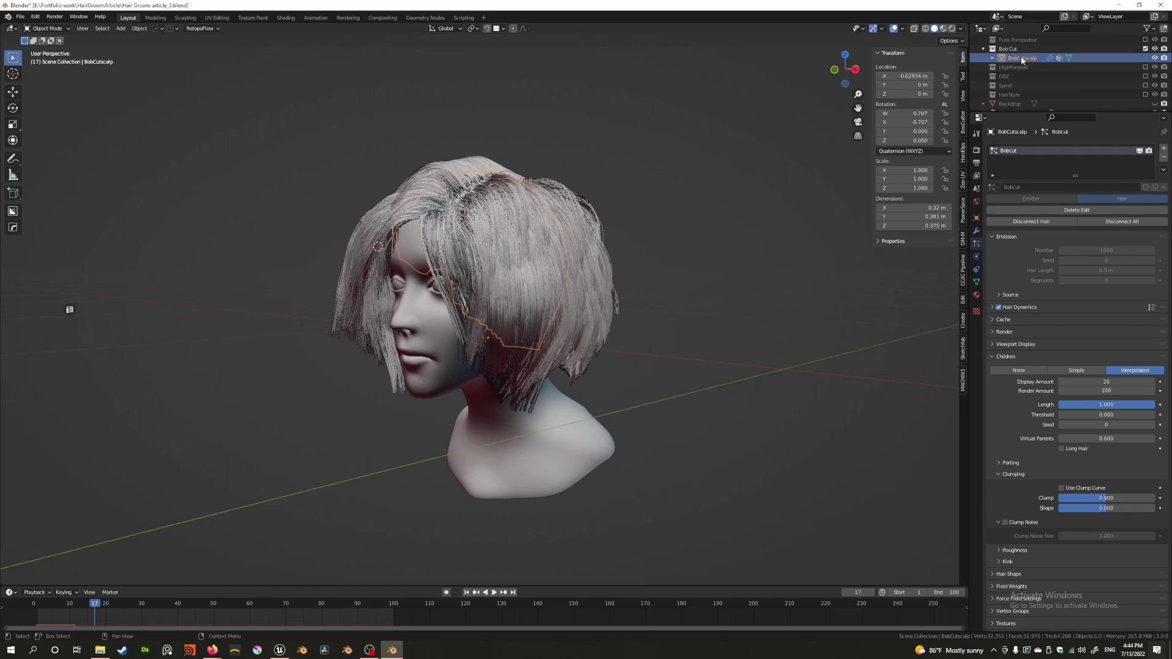
click(1000, 238)
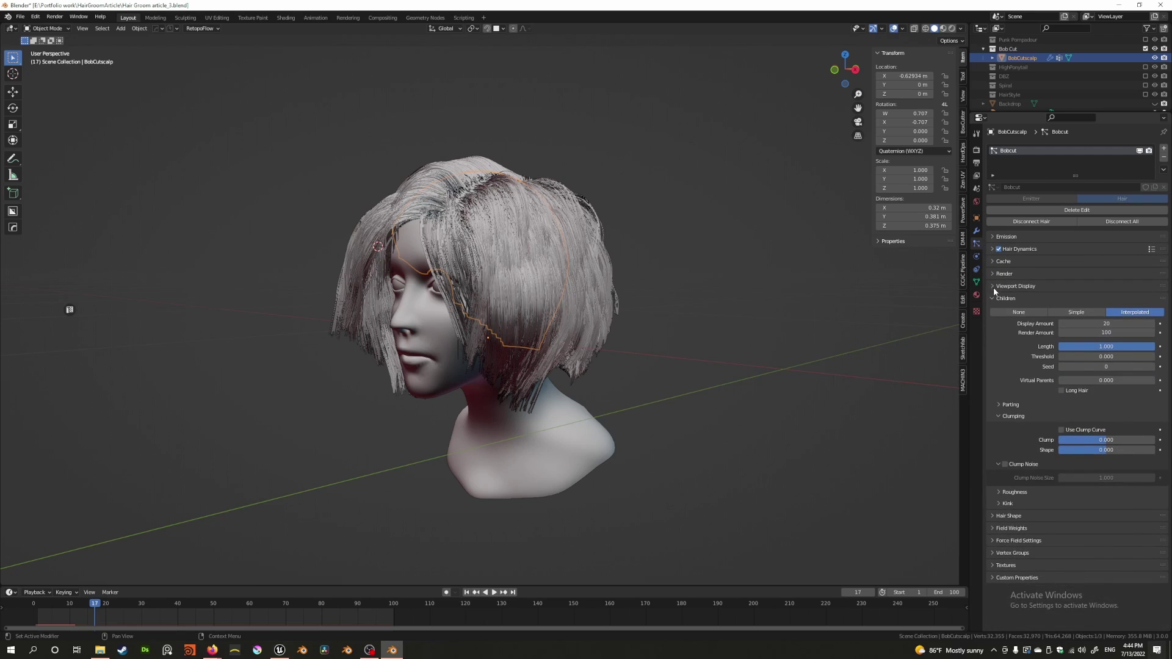
click(995, 298)
click(991, 298)
click(1000, 417)
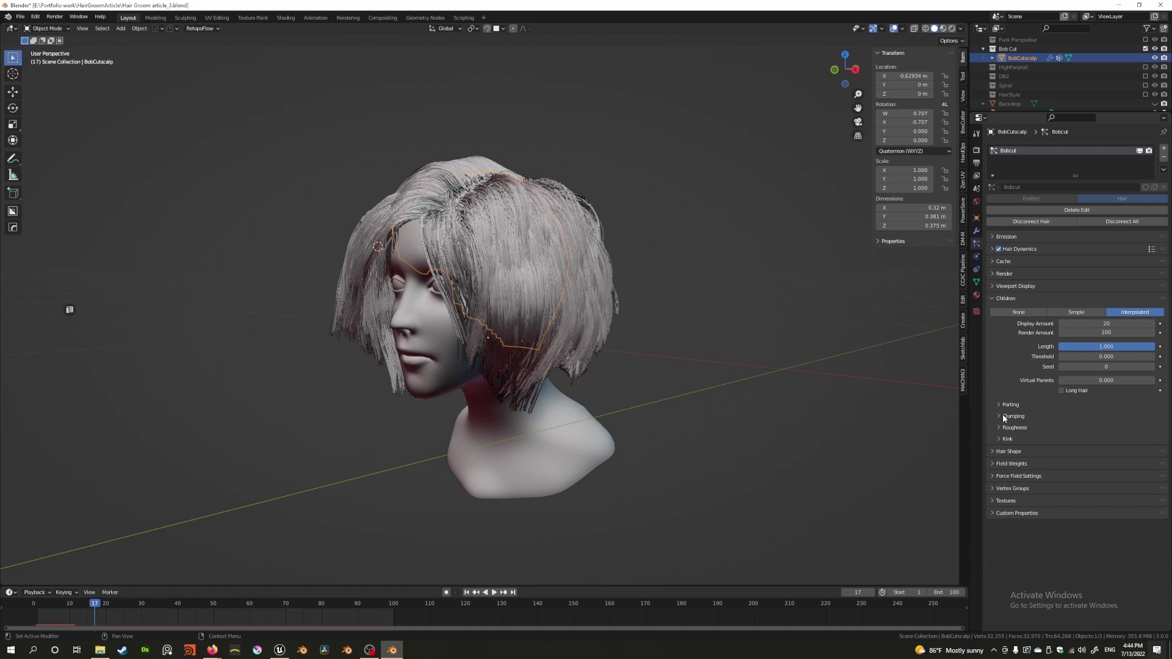
click(1003, 415)
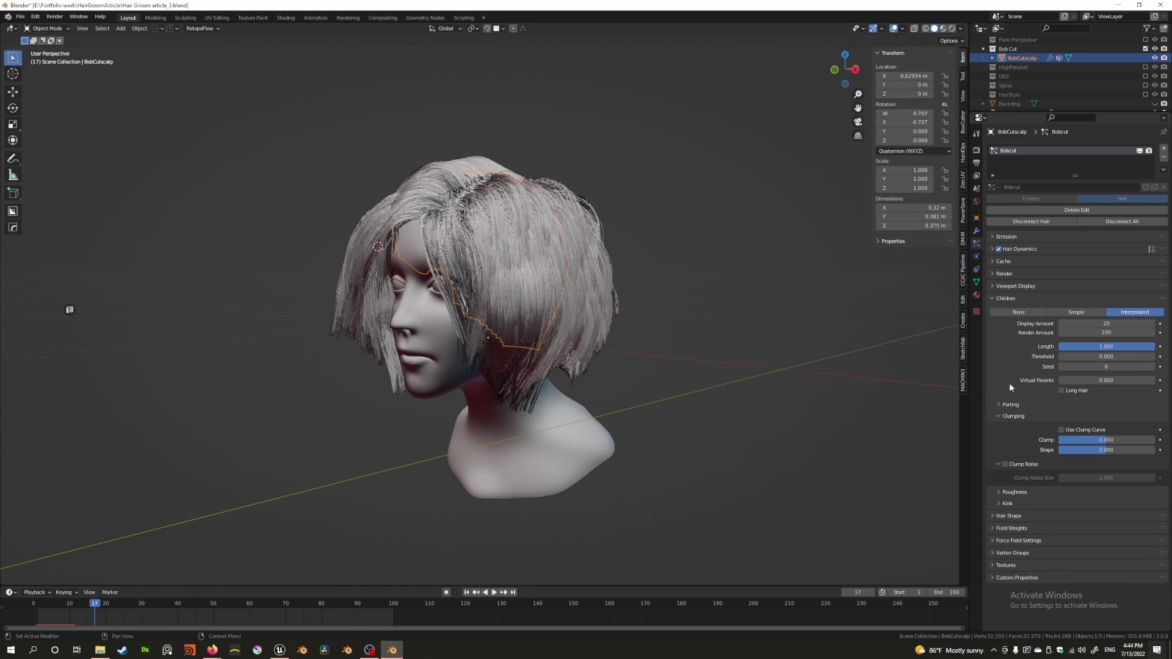
Save the hair groom Blender file.
middle_drag(880, 403, 929, 402)
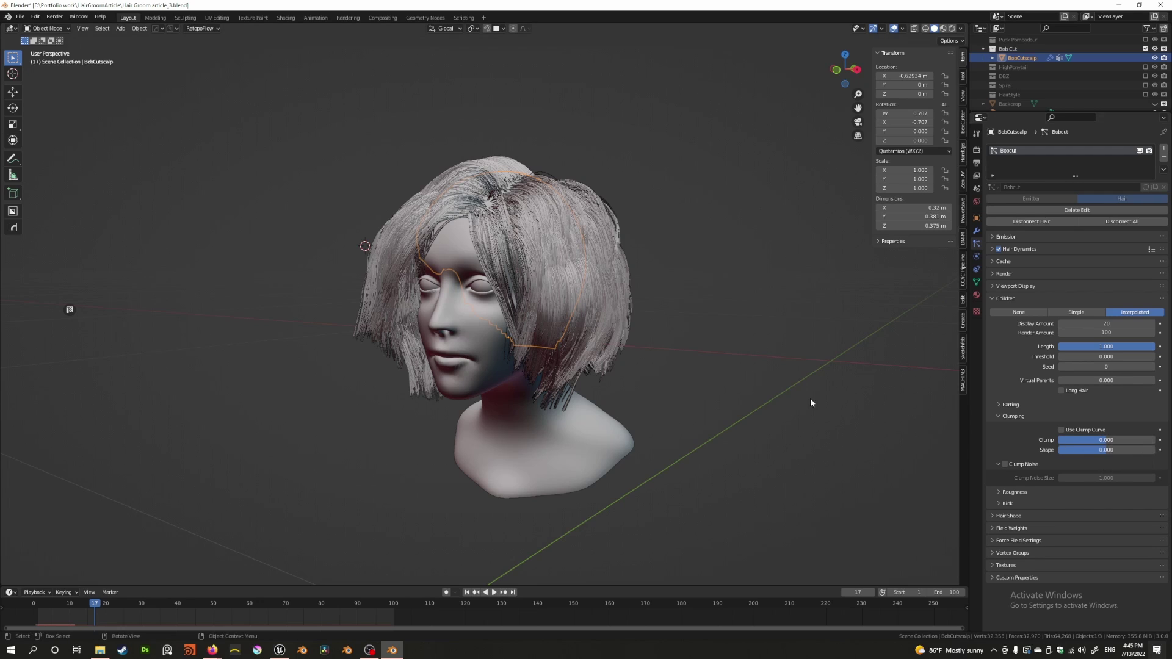
scroll(709, 354, up, 6)
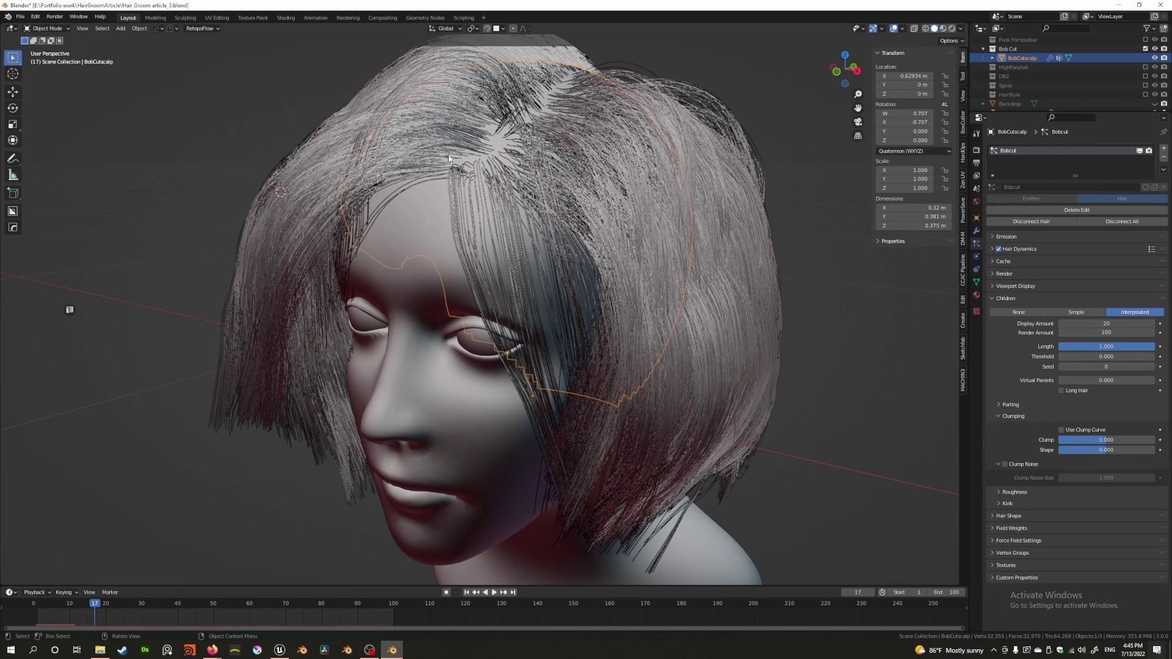
key(ctrl+s)
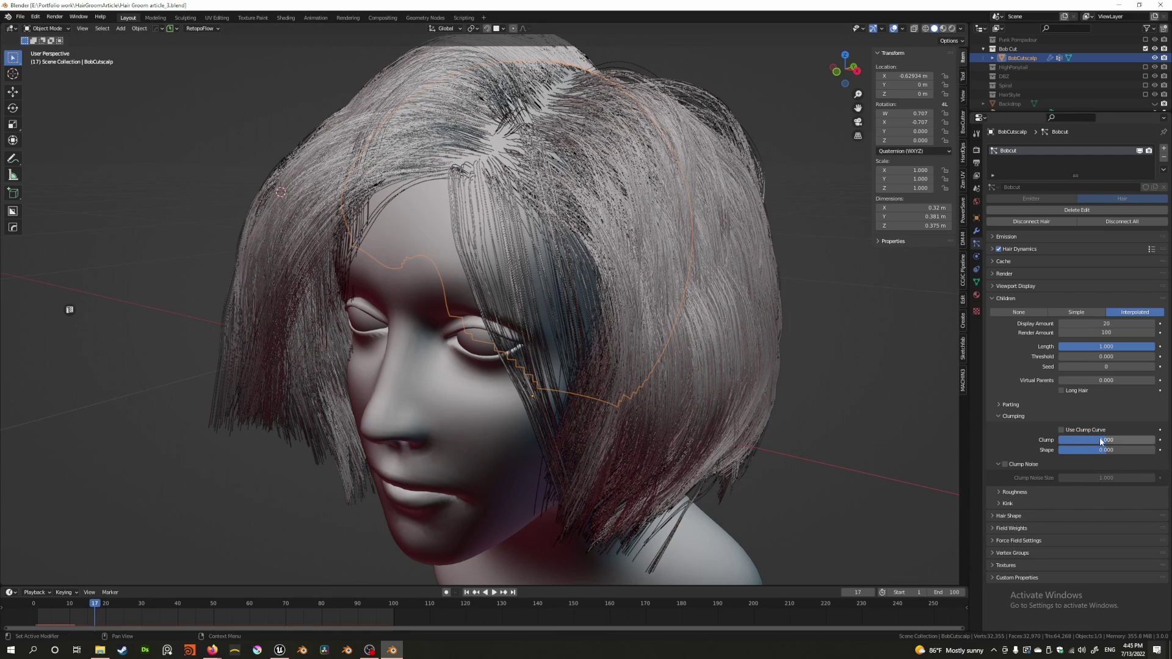
Try the child hairs' Clump value at 1.000 and at -1.000 on the bob cut.
drag(1105, 444, 1154, 440)
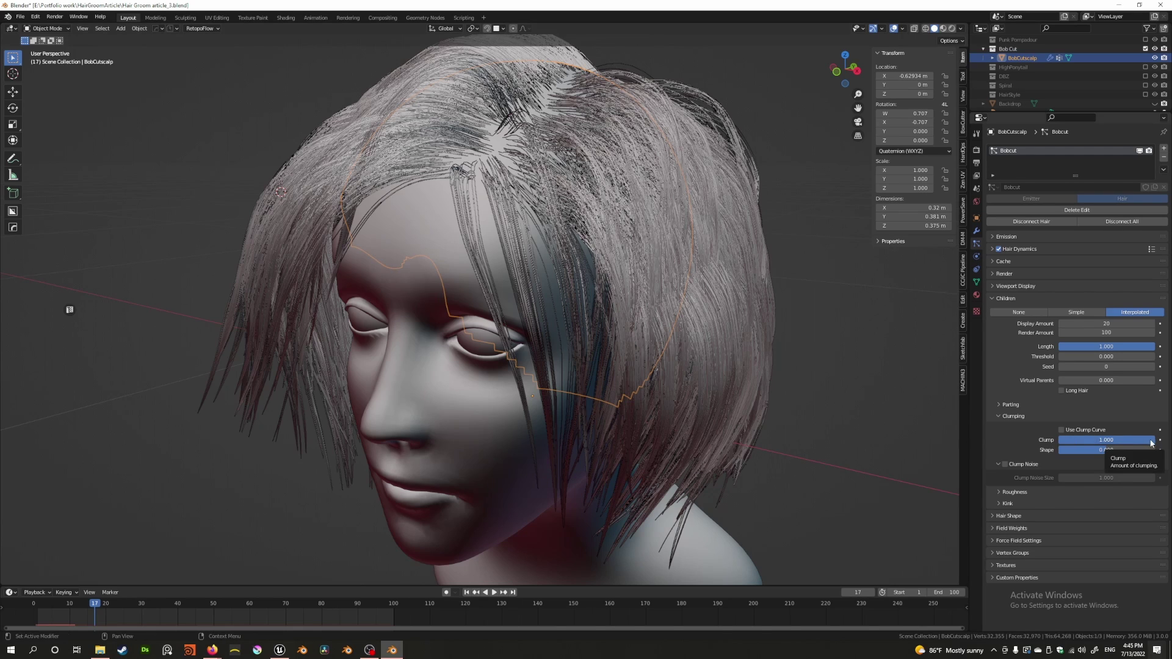
drag(1151, 443, 1059, 442)
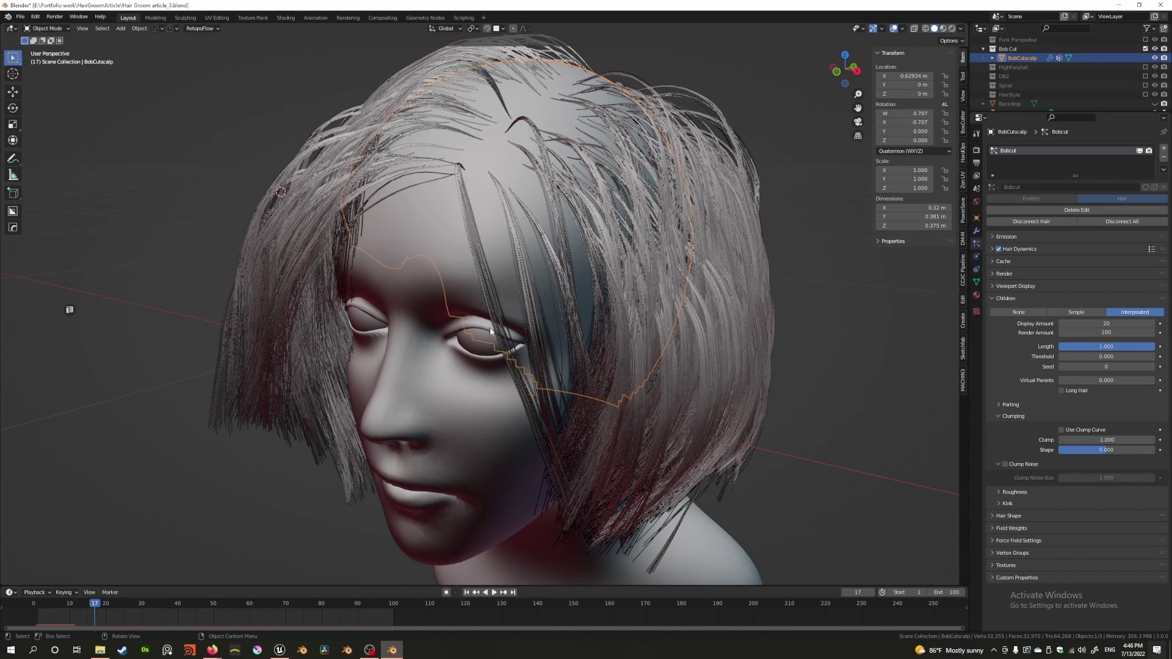
middle_drag(570, 491, 360, 321)
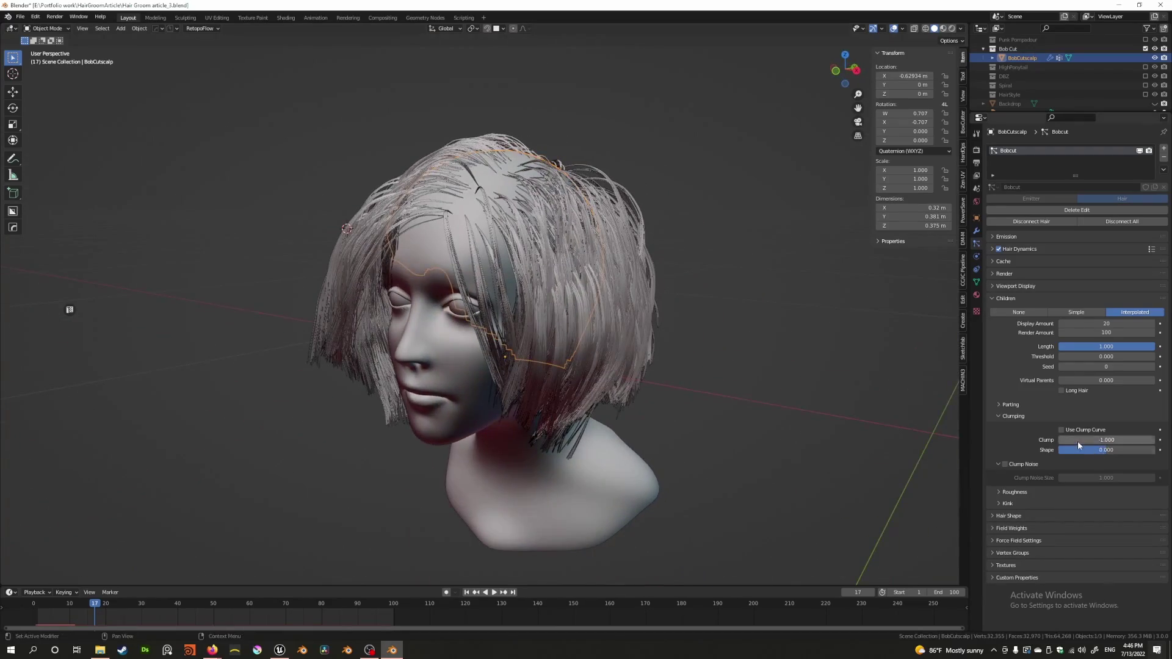
mouse_move(1069, 437)
mouse_down()
mouse_move(1155, 437)
mouse_move(1060, 437)
mouse_up()
middle_drag(762, 389, 547, 430)
Set the child hairs' Clump to 0.803 and examine the clumped strands from the front and side.
drag(1065, 440, 1145, 440)
middle_drag(525, 440, 392, 362)
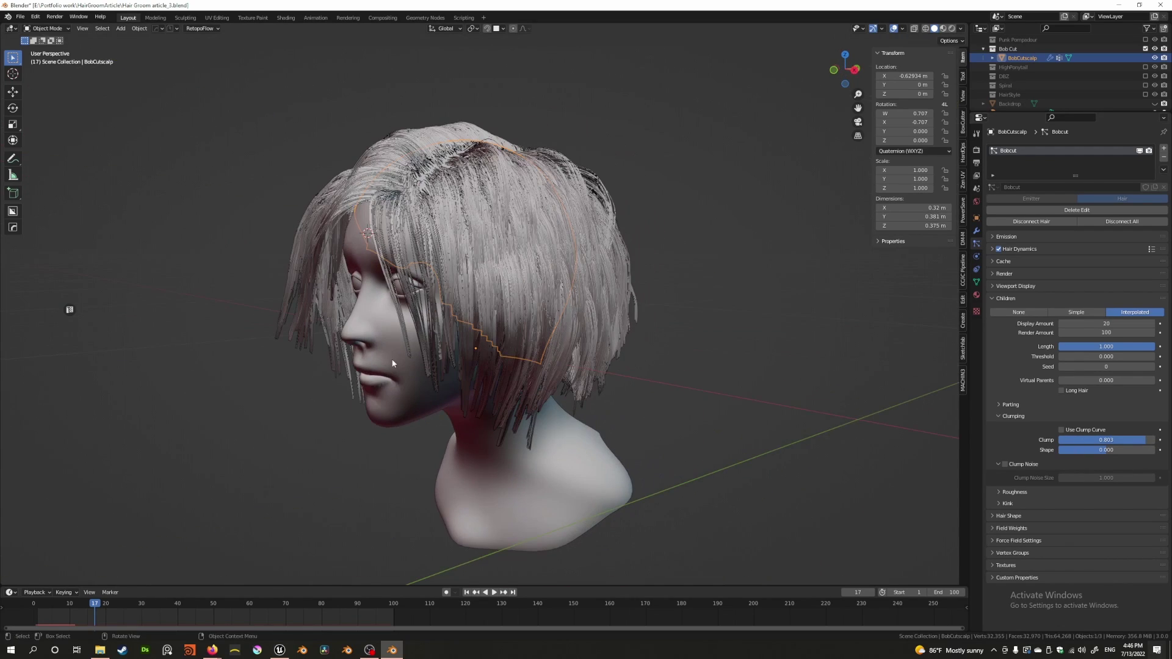
scroll(405, 345, up, 2)
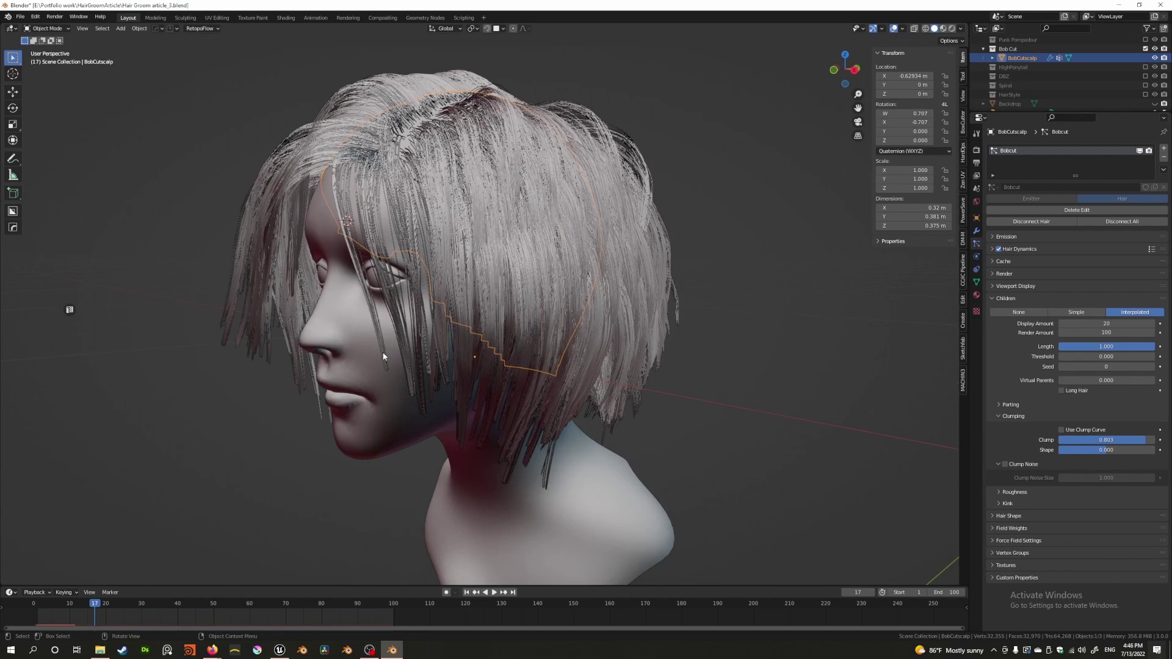
middle_drag(386, 351, 535, 314)
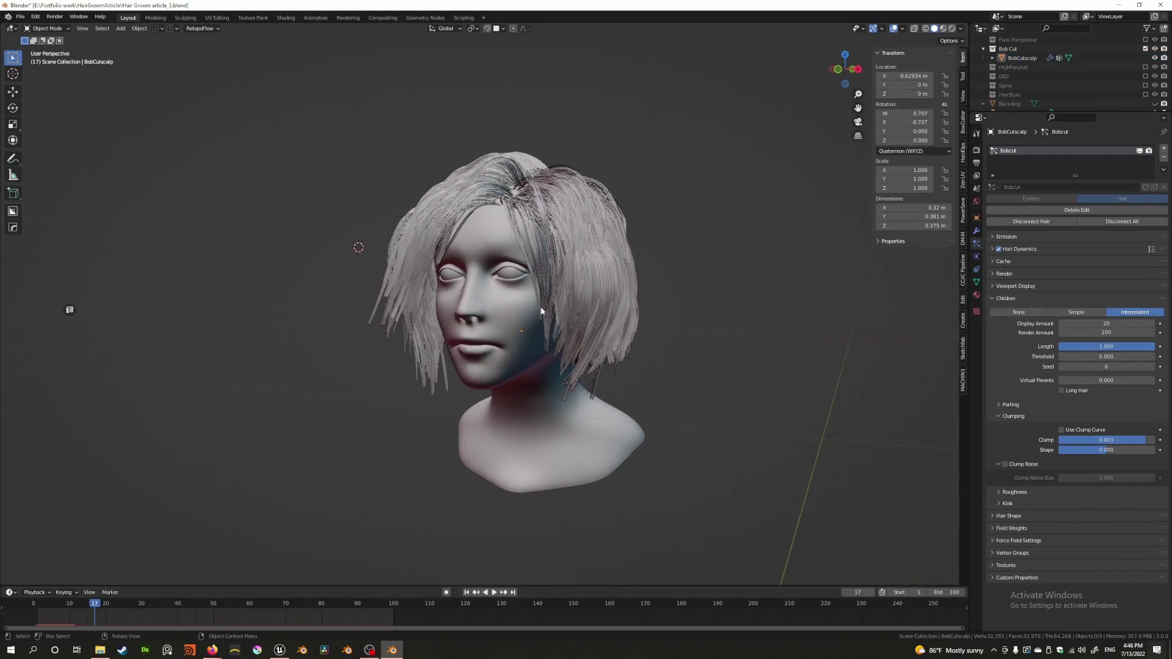
middle_drag(570, 255, 441, 284)
scroll(588, 265, up, 3)
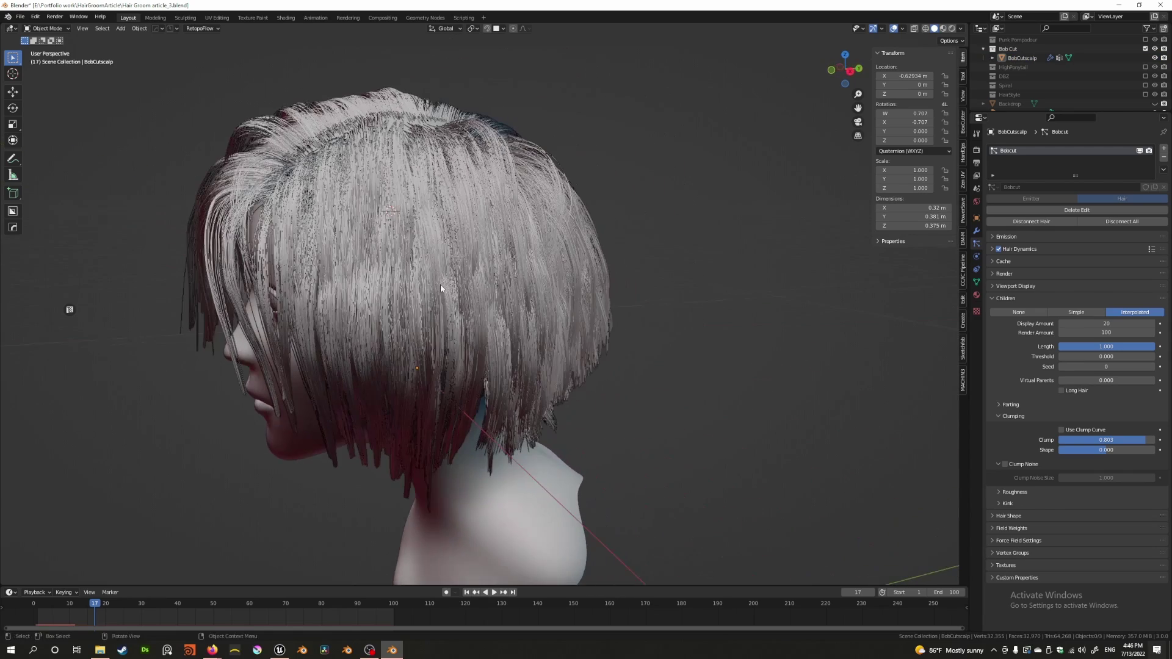
middle_drag(339, 222, 424, 212)
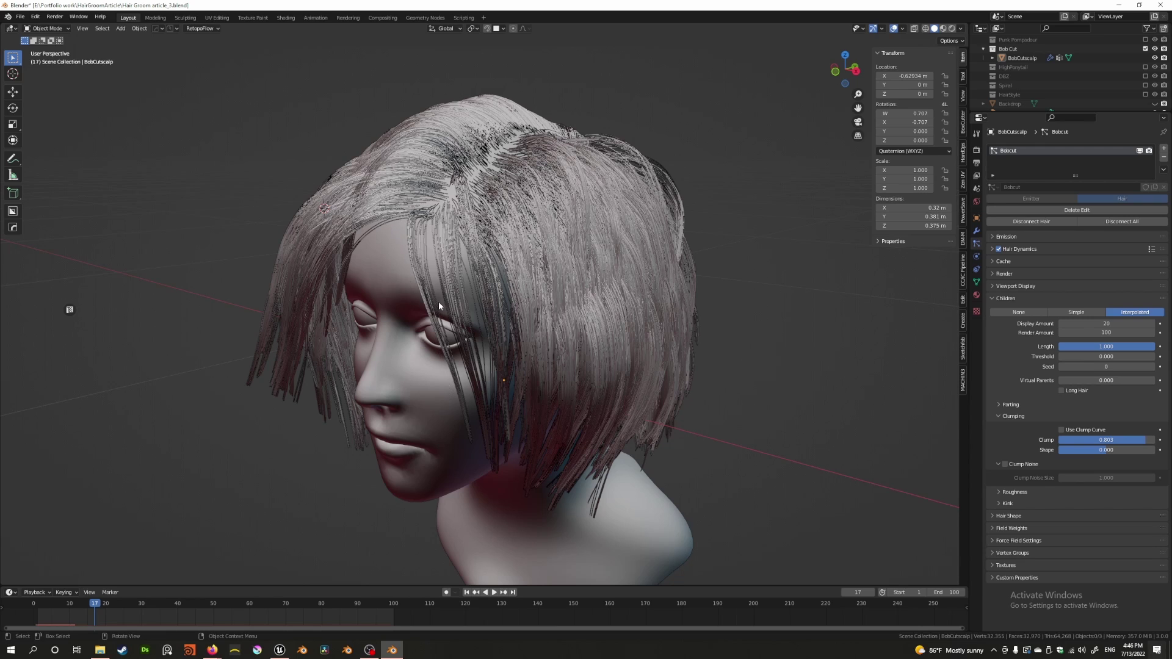
middle_drag(471, 333, 512, 318)
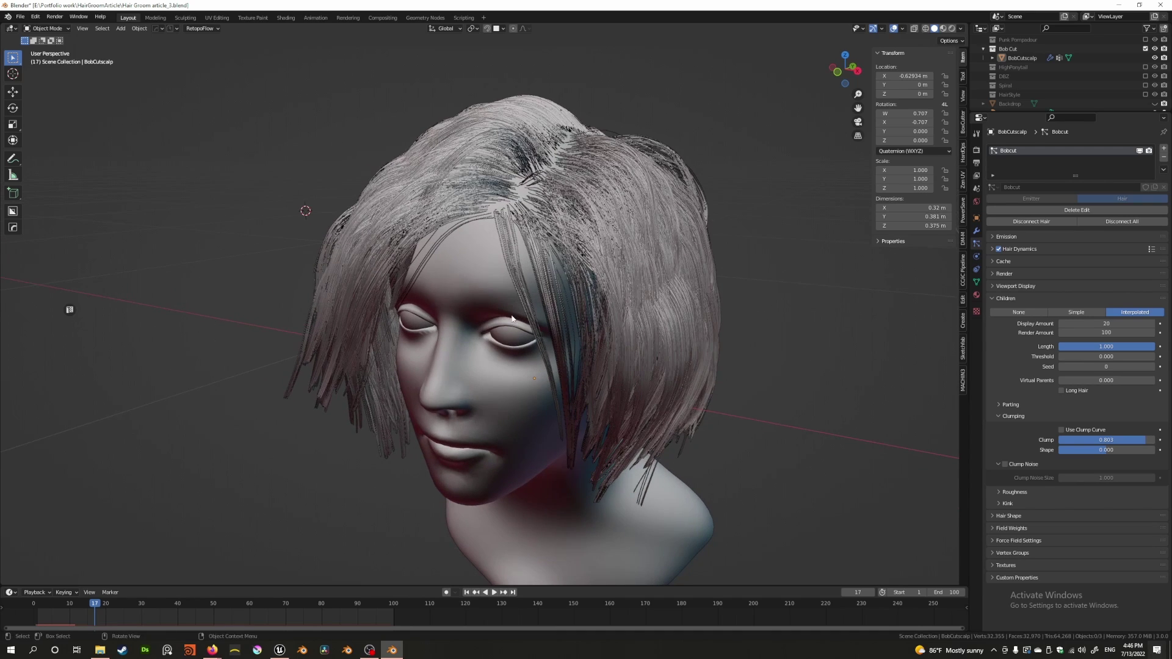
middle_drag(524, 305, 586, 317)
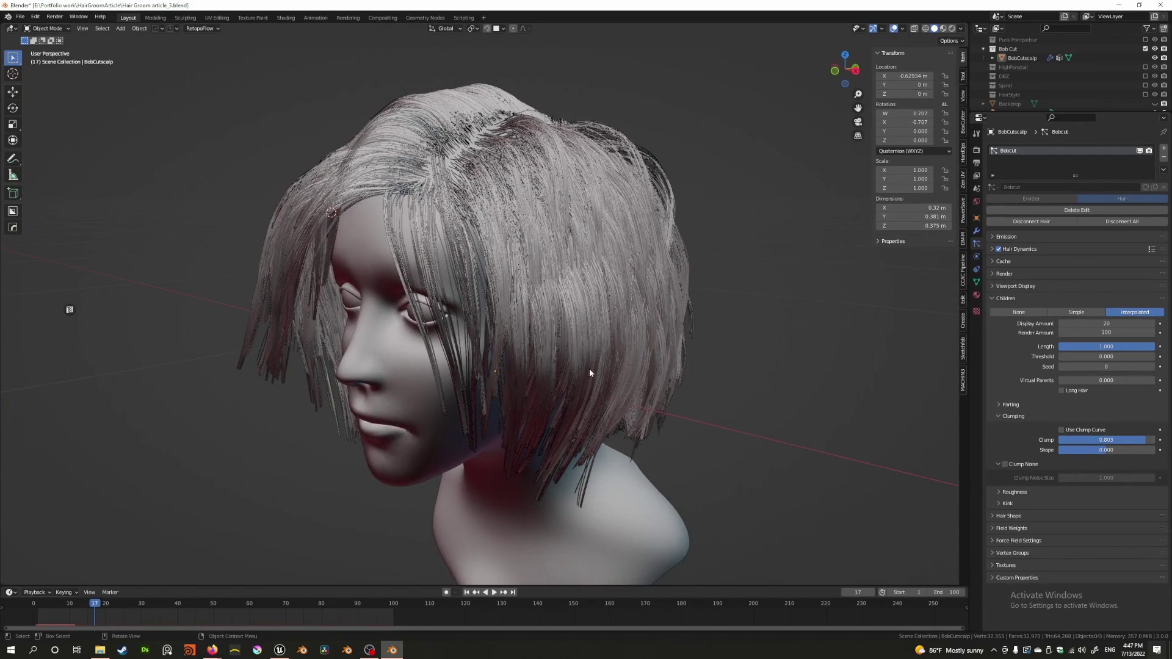
middle_drag(588, 368, 604, 362)
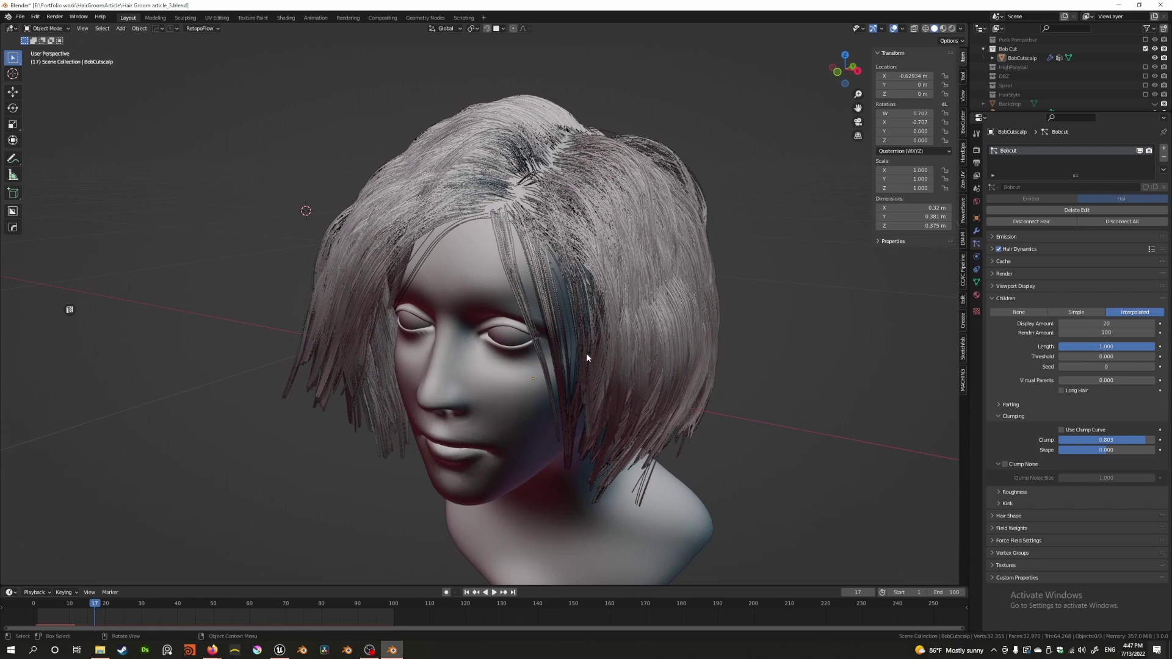
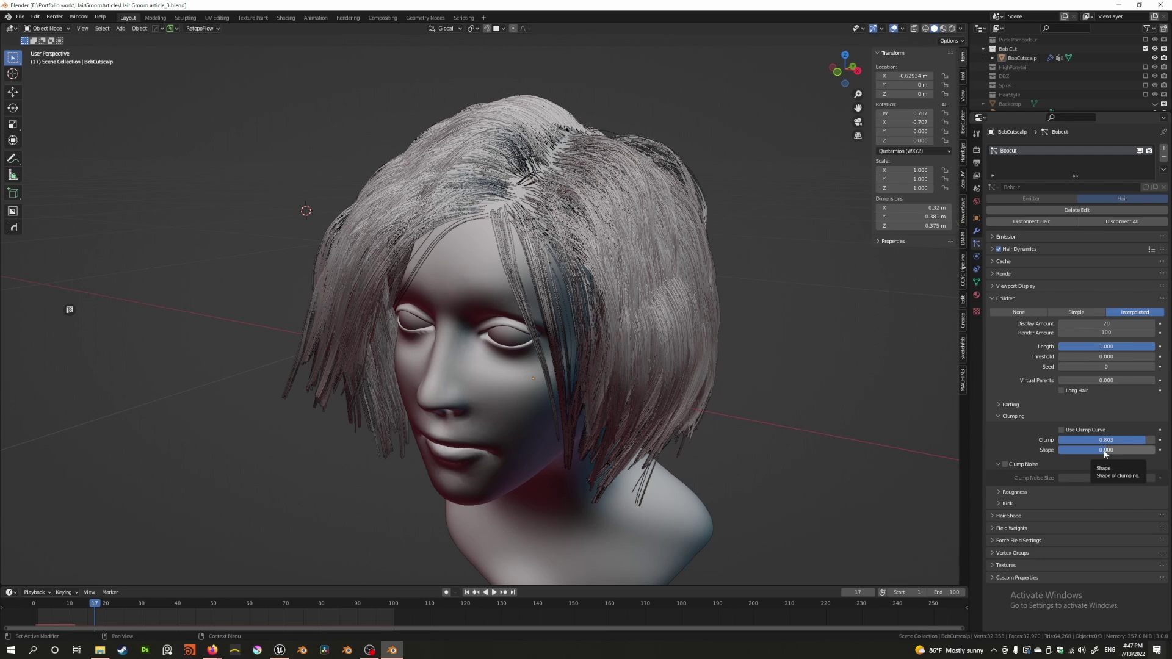
Raise the clumping Shape of the child hairs to about 1 and view the hair from the side.
middle_drag(498, 294, 549, 425)
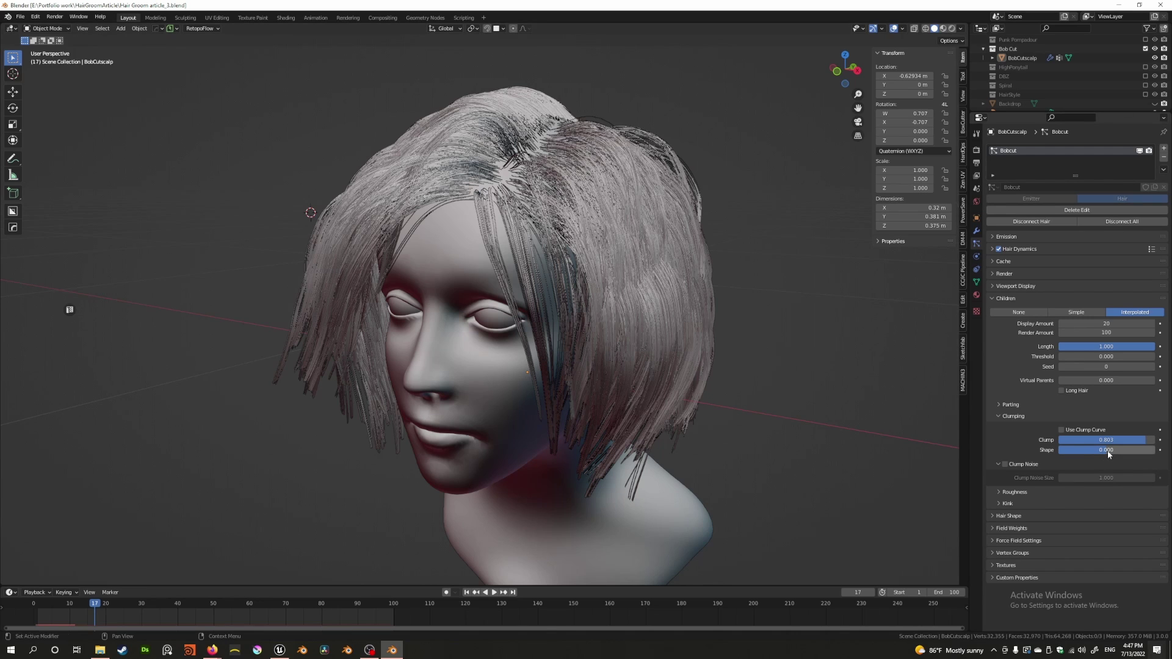
drag(1107, 450, 1154, 450)
middle_drag(660, 397, 360, 354)
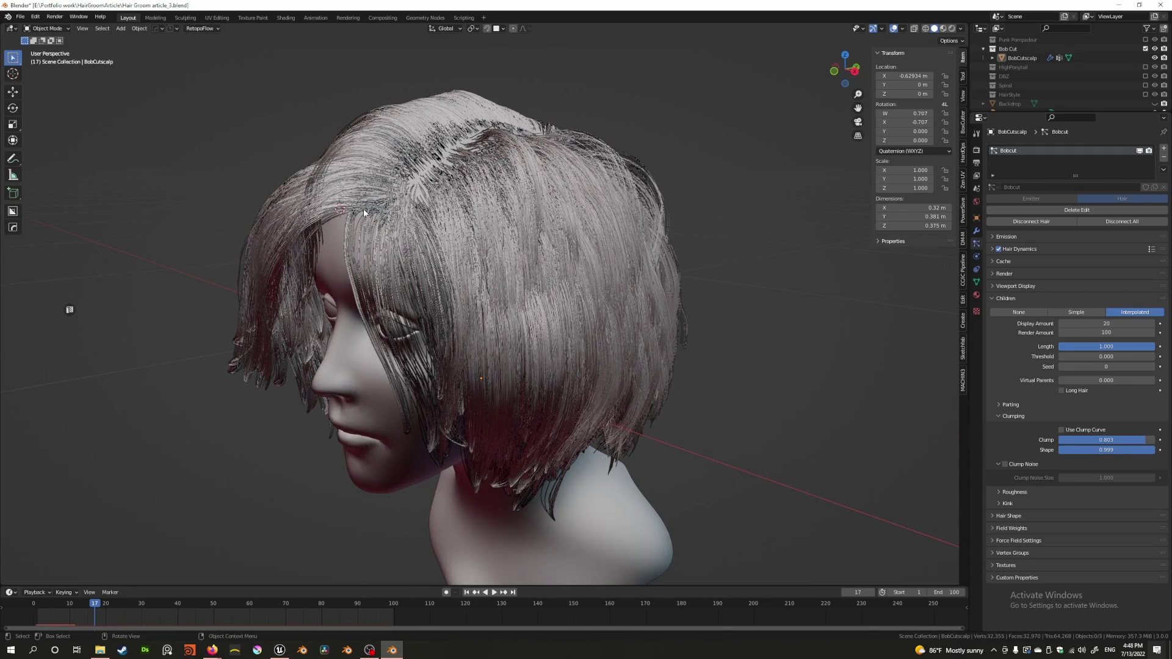
Try the clumping Shape of the child hairs at 0, raise it back to 0.999, and compare the strand tips.
middle_drag(364, 212, 369, 228)
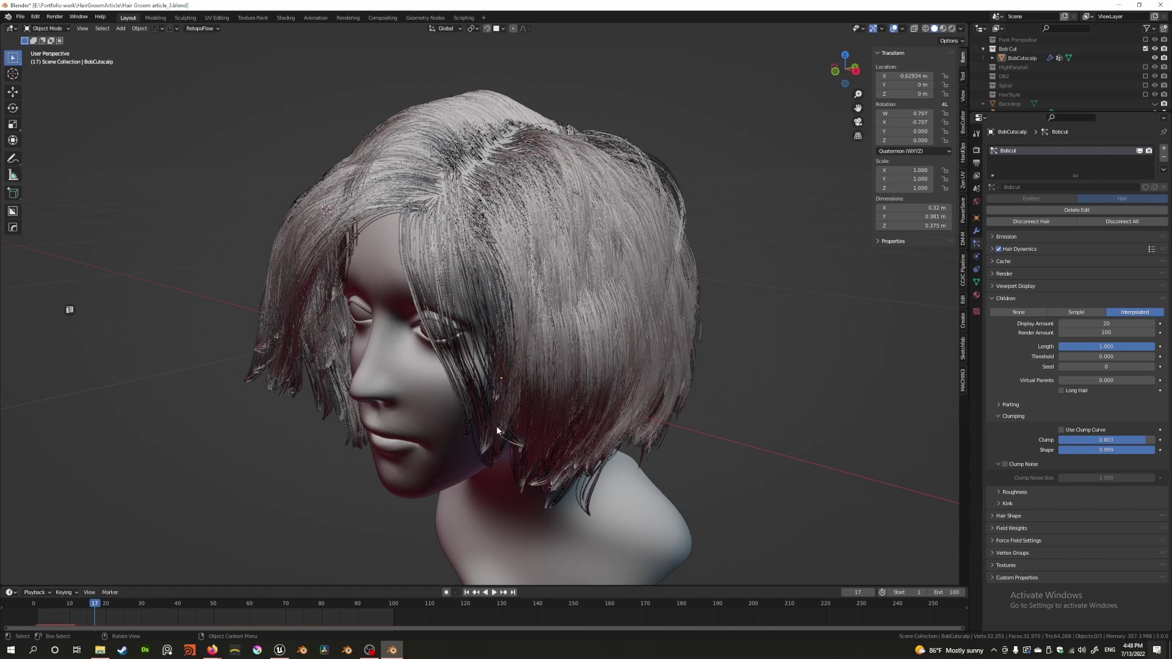
double_click(1075, 450)
text(0)
key(Return)
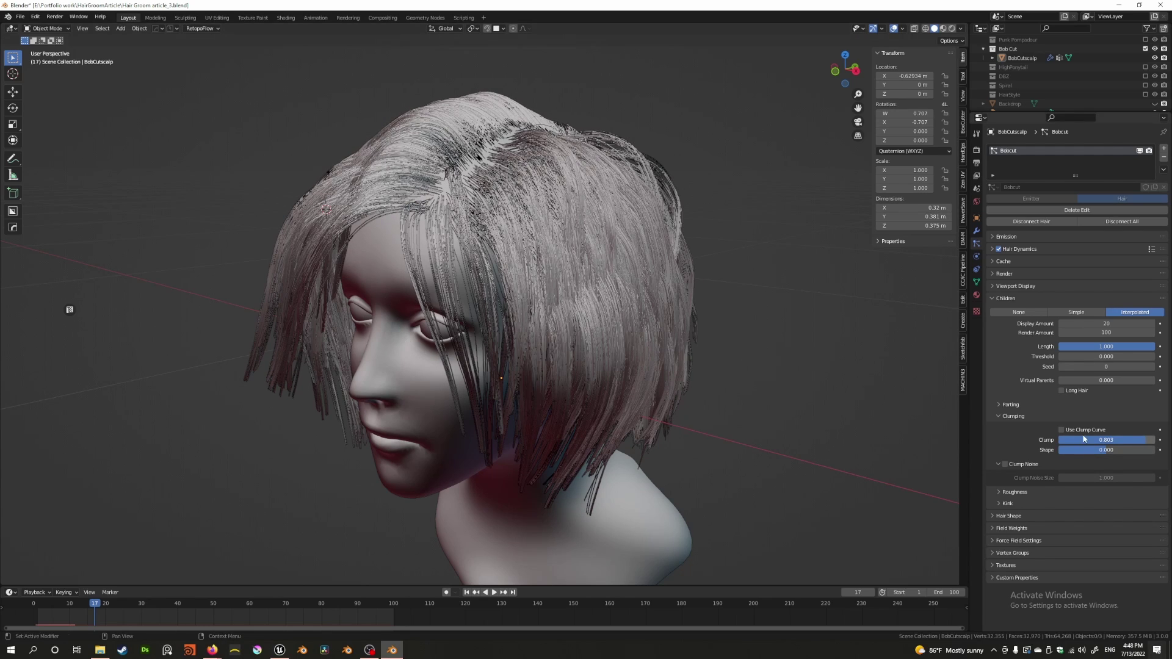
drag(1106, 455, 1151, 450)
mouse_move(611, 373)
middle_down()
mouse_move(583, 349)
mouse_move(715, 361)
mouse_move(622, 370)
middle_up()
scroll(621, 368, up, 3)
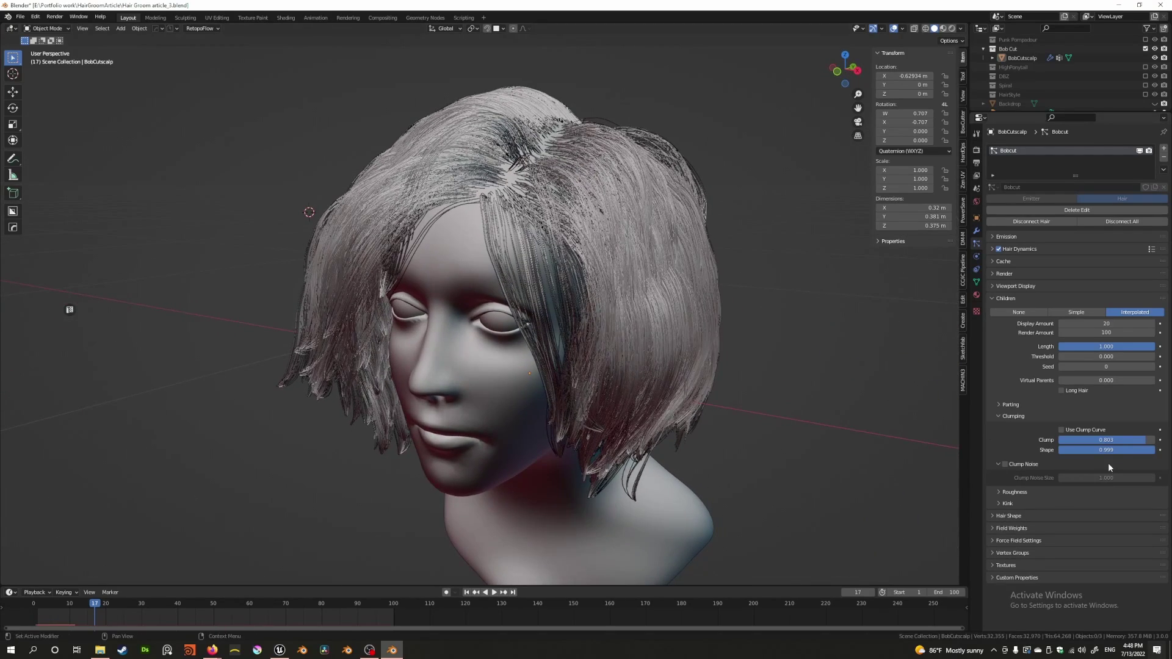
Try negative clumping Shape values of -0.727, -0.999 and -0.915 and examine the clumps from above and the side.
drag(1106, 450, 1058, 450)
middle_drag(587, 305, 474, 368)
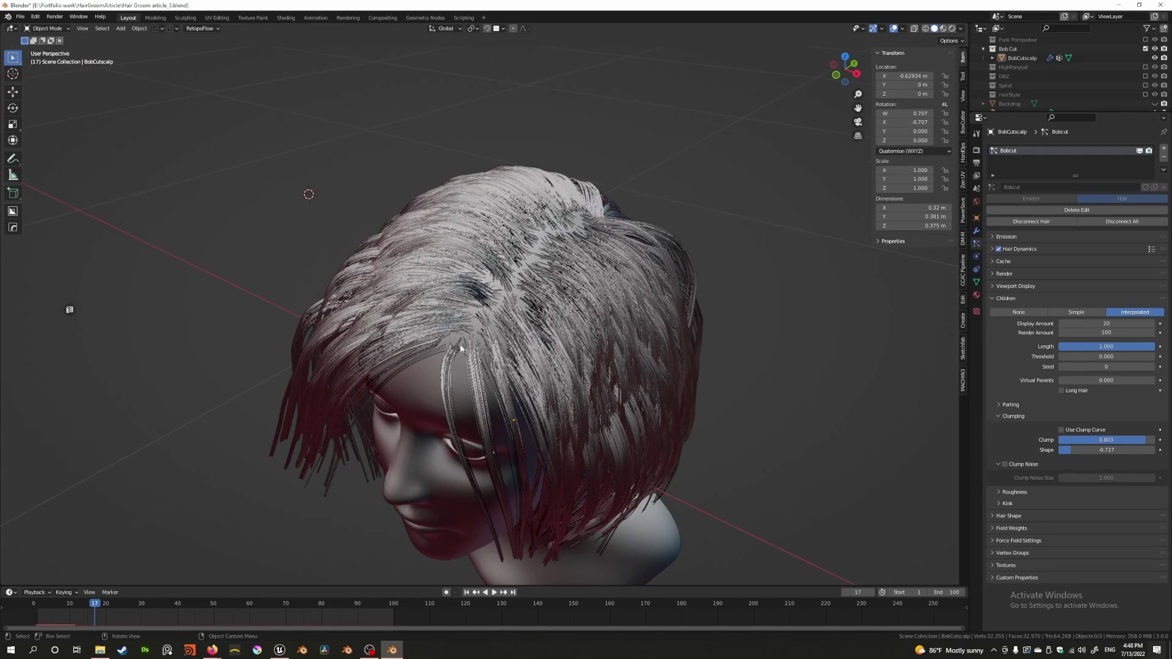
drag(1106, 450, 1063, 450)
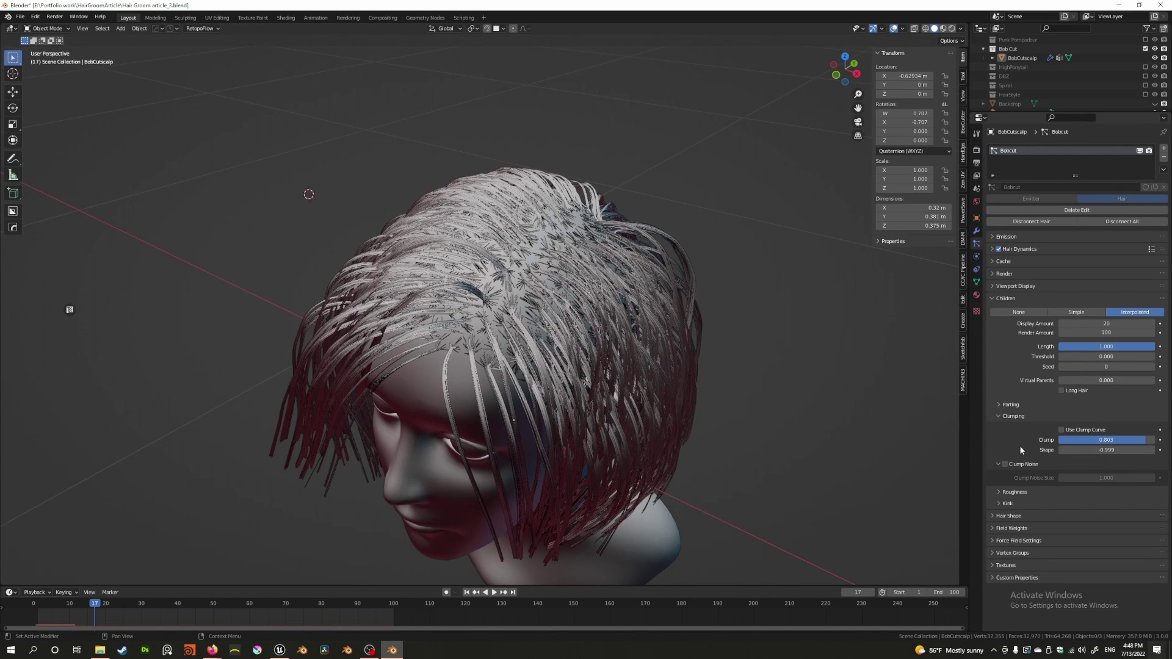
middle_drag(471, 360, 518, 332)
drag(1086, 451, 1093, 451)
middle_drag(535, 346, 464, 325)
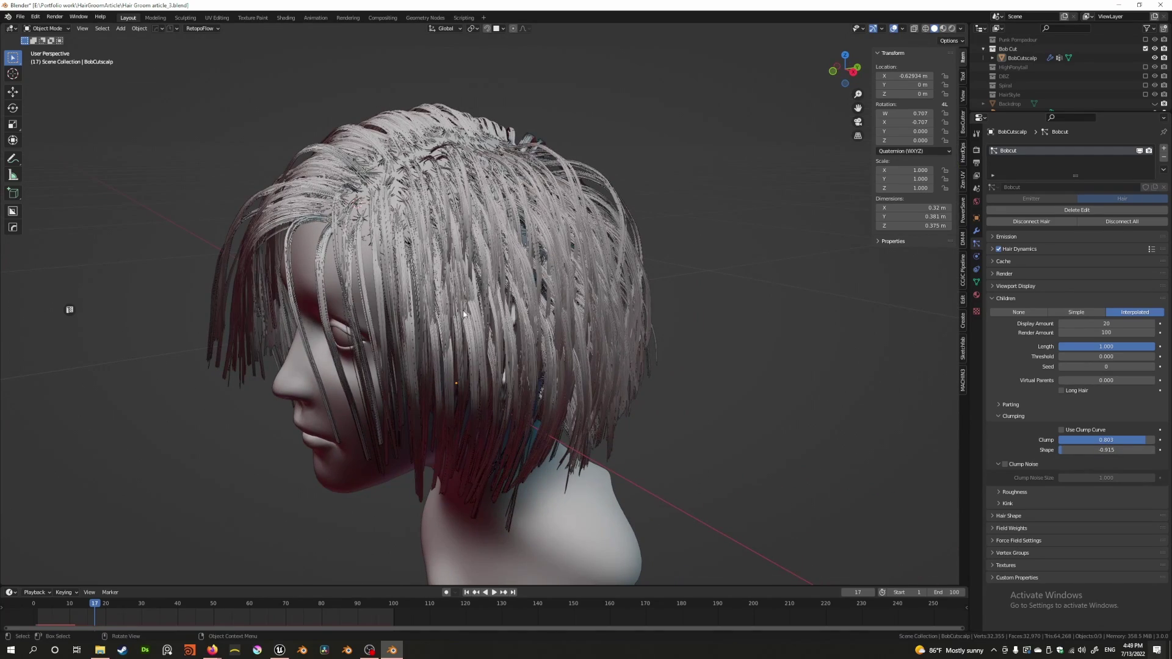
Set the clumping Shape of the child hairs to 0.793 and examine the bob cut from the side and front.
drag(1079, 453, 1156, 453)
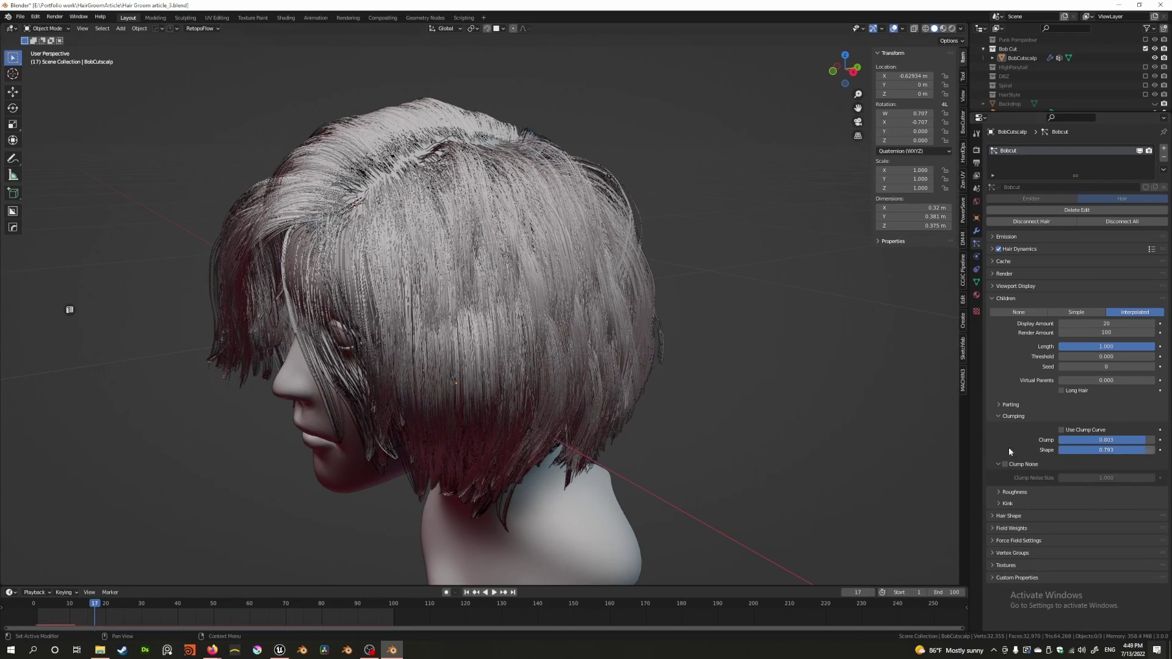
middle_drag(464, 360, 534, 328)
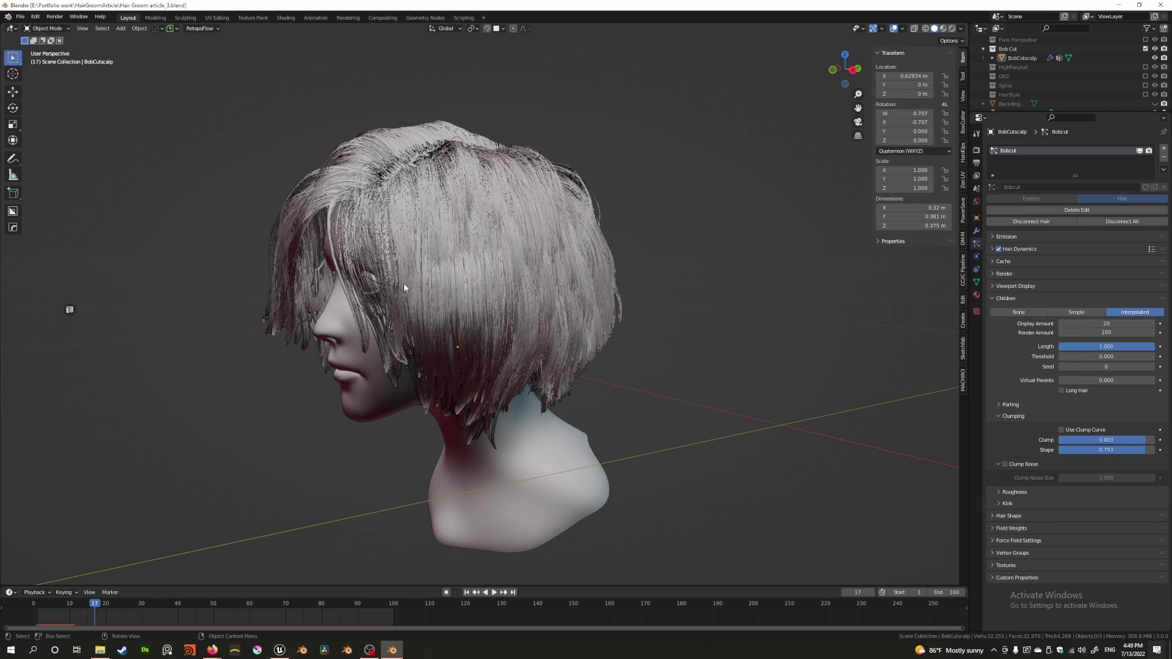
middle_drag(404, 284, 528, 334)
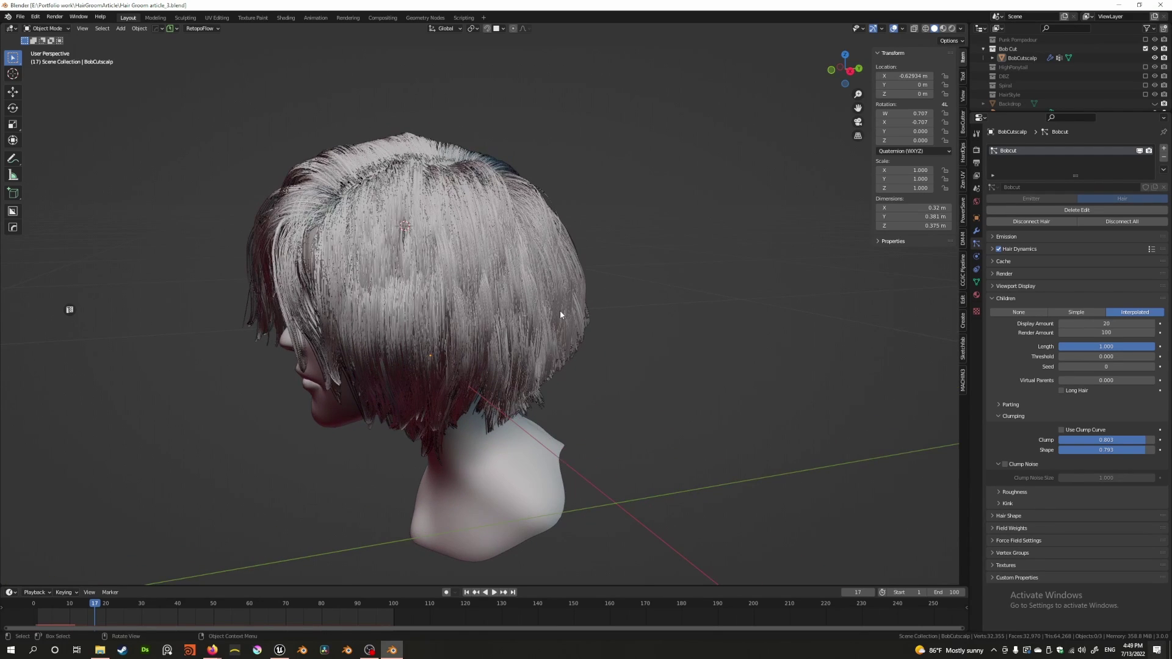
middle_drag(473, 292, 508, 297)
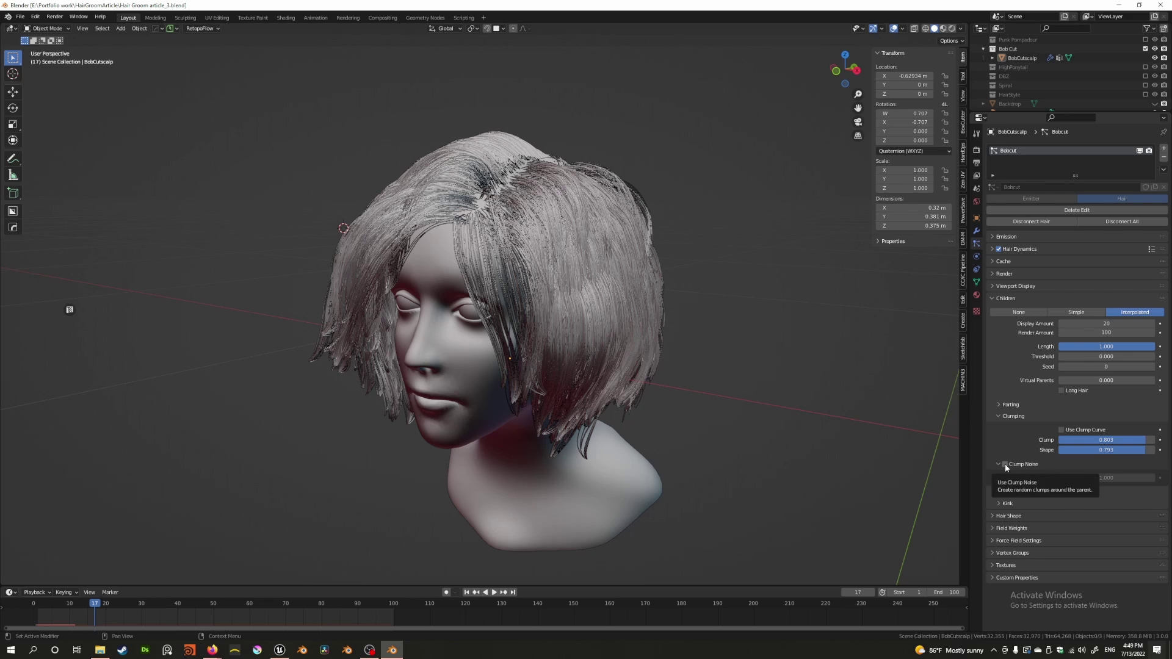
middle_drag(540, 391, 566, 377)
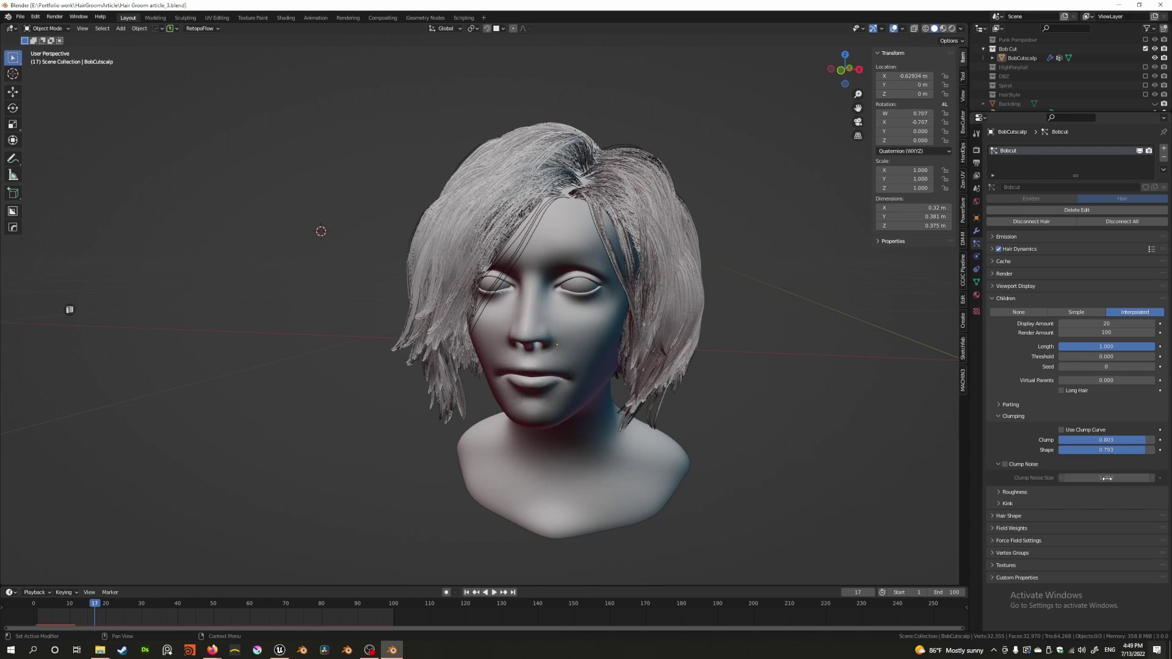
Enable Clump Noise for the child hairs, lower the Clump Noise Size to 0.010, and view the result from the front and side.
click(1006, 464)
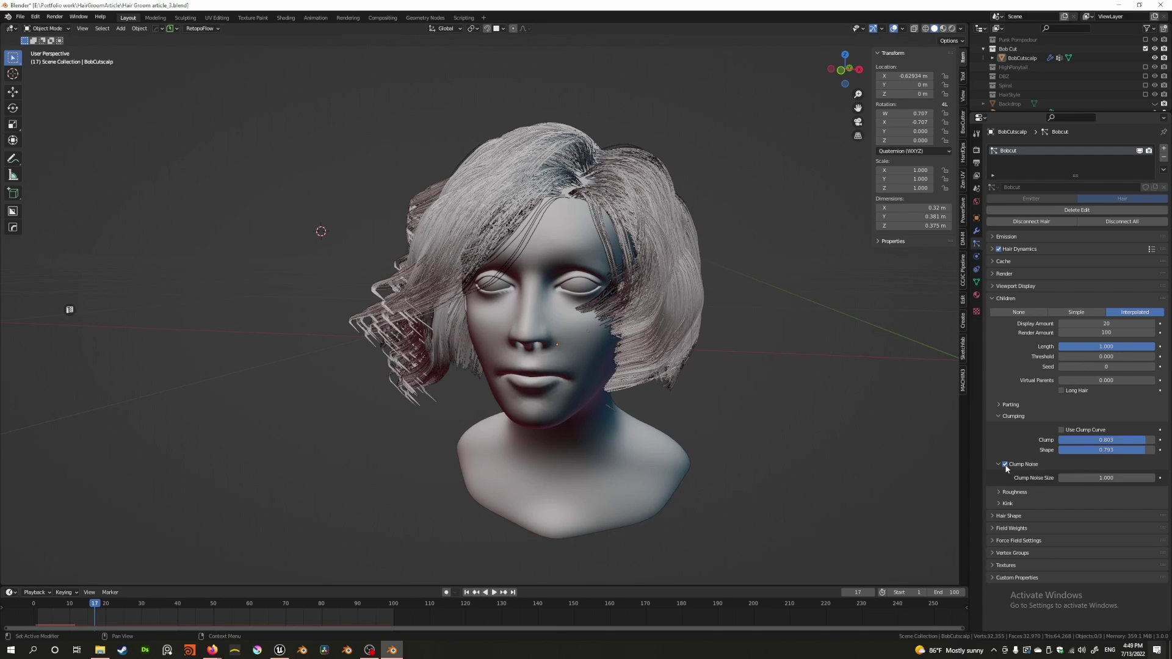
middle_drag(539, 398, 596, 397)
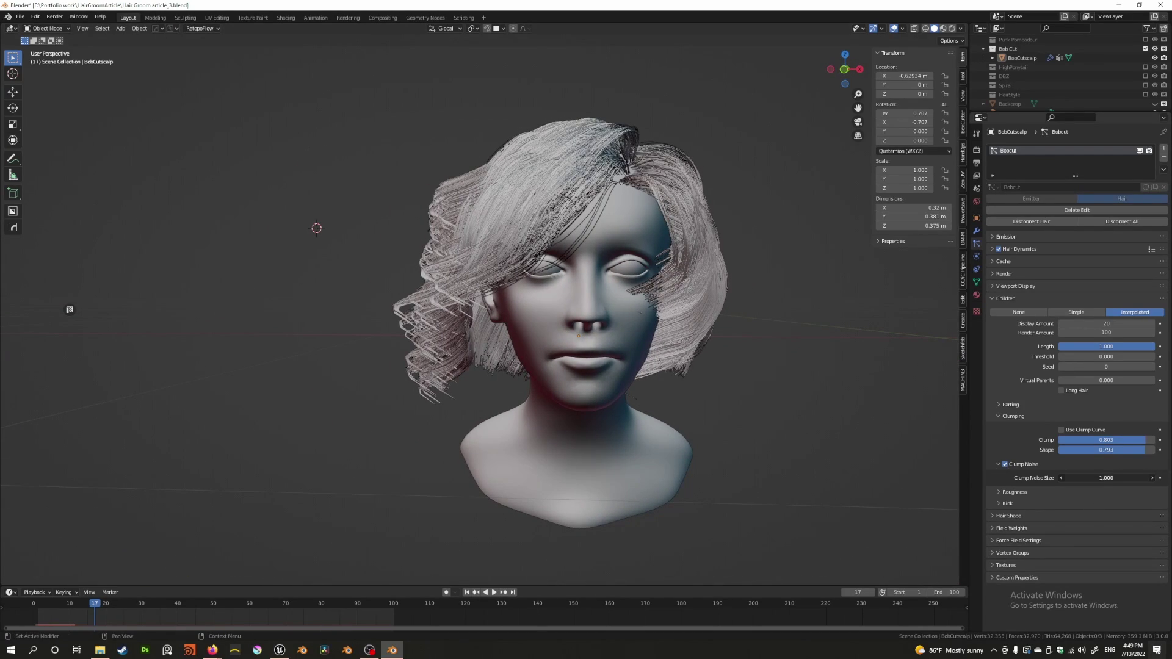
drag(1106, 478, 1066, 478)
middle_drag(838, 443, 962, 449)
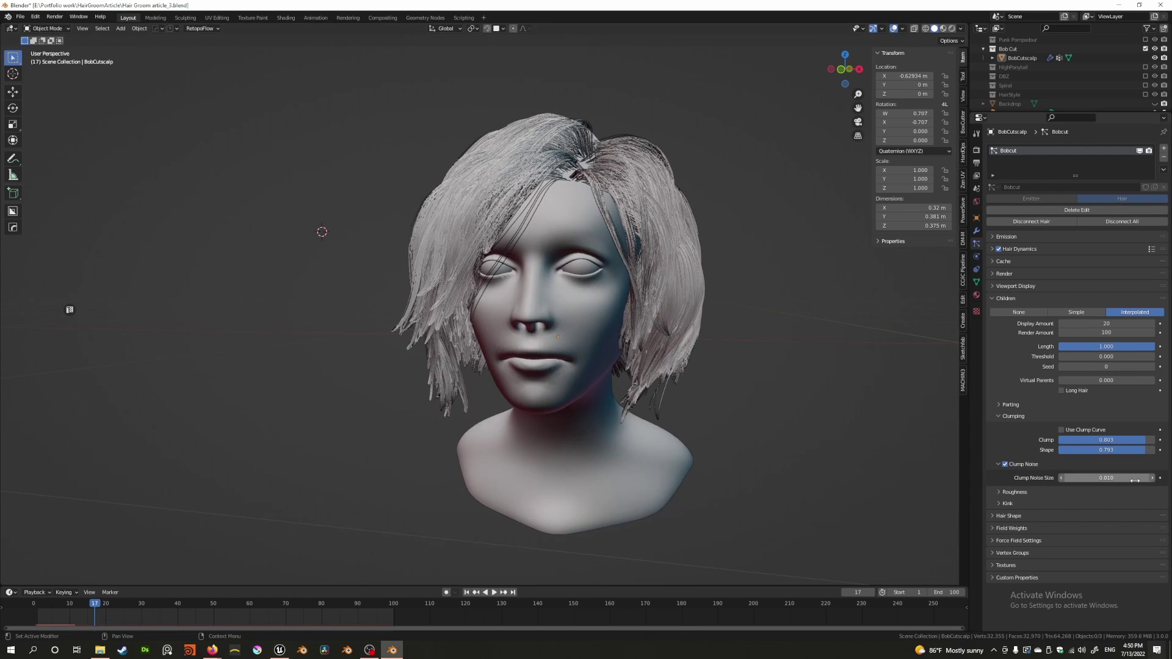
middle_drag(586, 403, 625, 411)
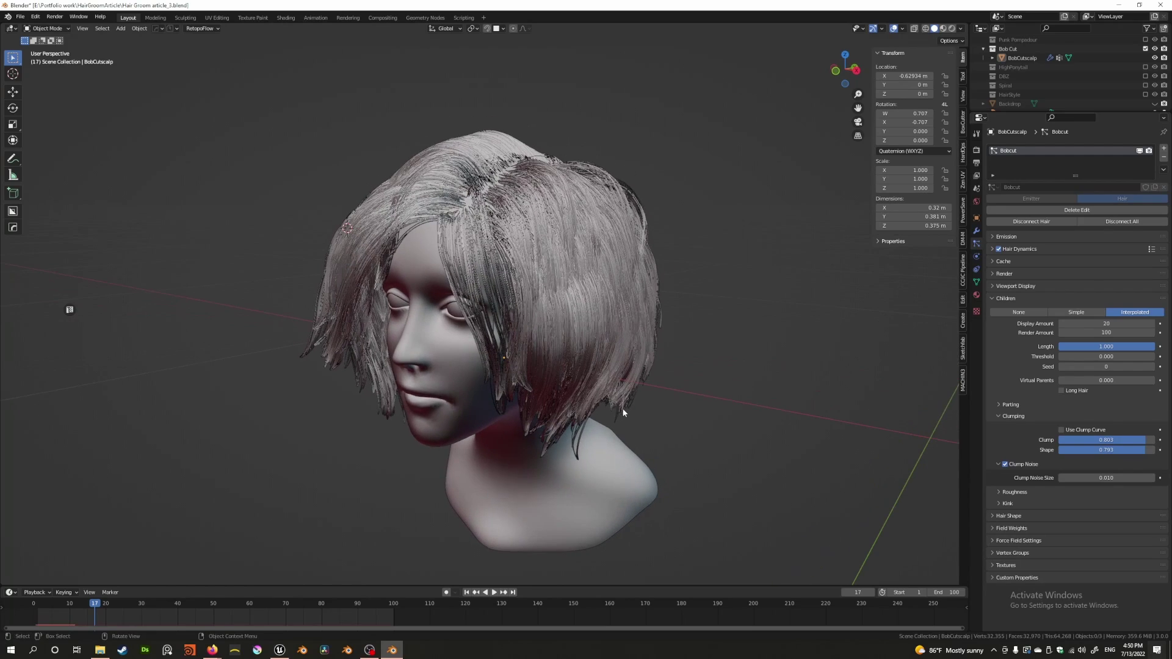
Try Clump Noise Size values of 0.017, 0.088 and 0.061 while viewing the hair close up.
mouse_move(1107, 479)
mouse_down()
mouse_move(1126, 478)
mouse_move(1111, 478)
mouse_up()
scroll(707, 452, up, 3)
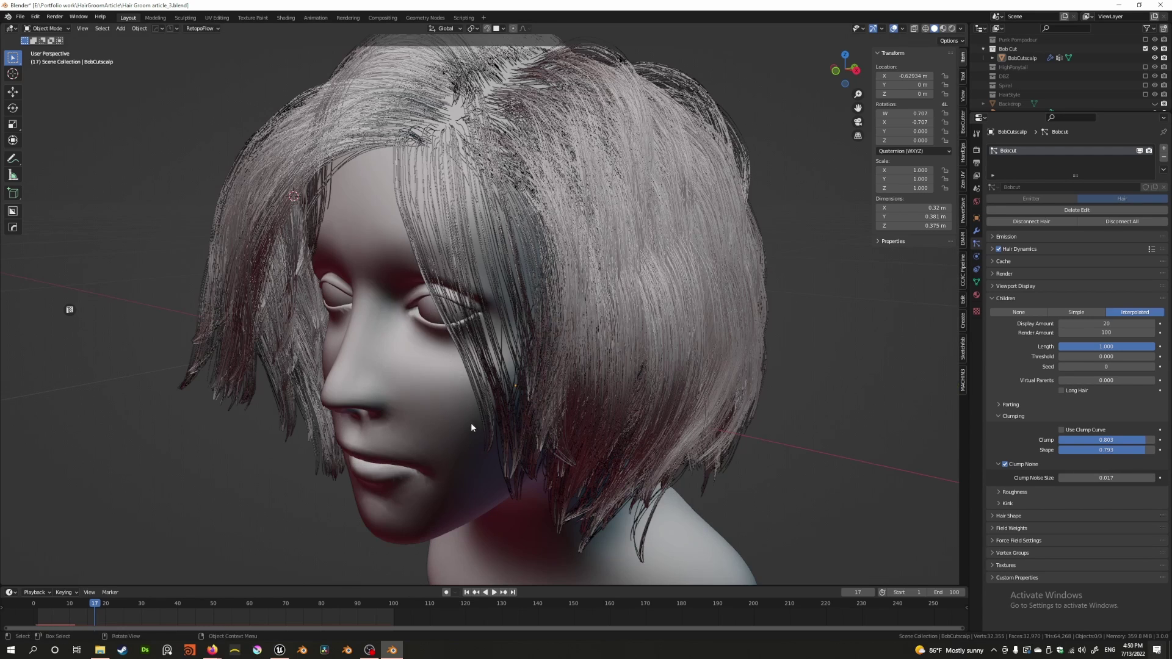
mouse_move(1093, 478)
mouse_down()
mouse_move(1133, 479)
mouse_move(1093, 478)
mouse_move(1107, 478)
mouse_up()
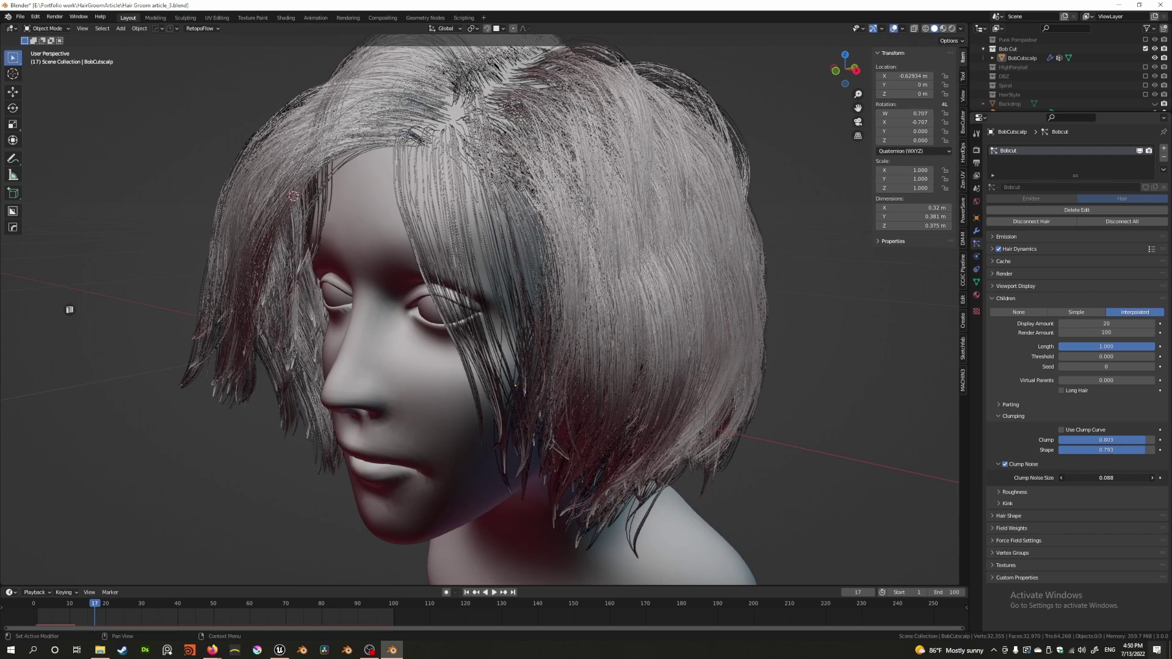
drag(1106, 478, 1136, 479)
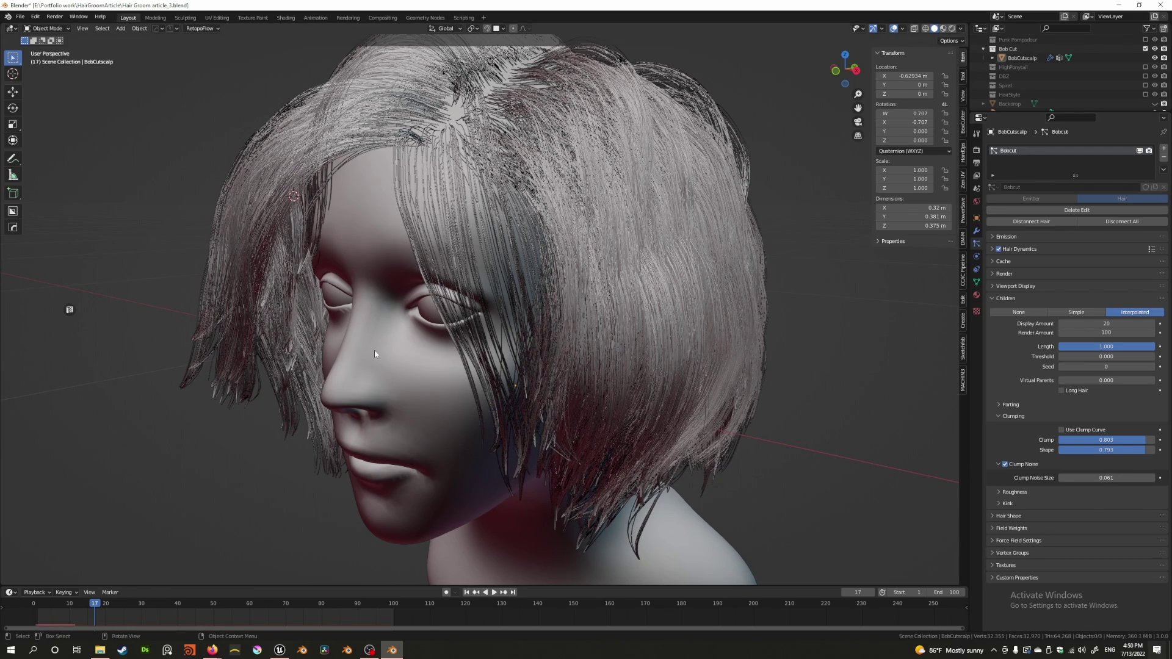
middle_drag(427, 299, 445, 319)
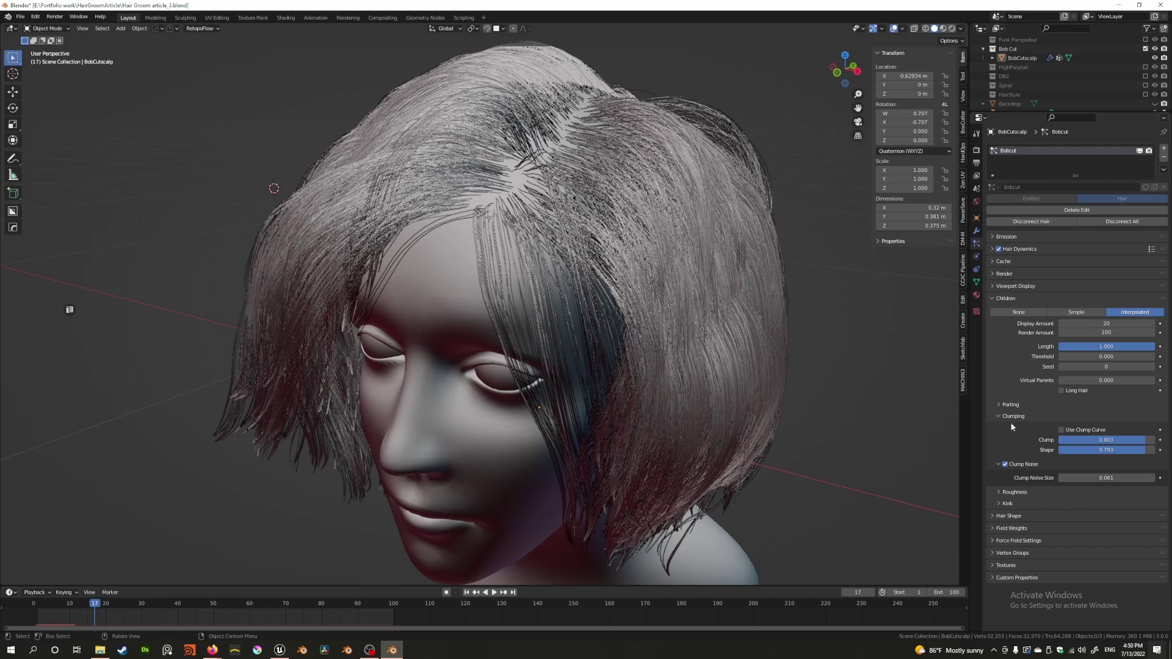
Reset the clumping Shape to 0, set it to 0.797 with a Clump Noise Size of 0.052, and save the file.
click(1122, 449)
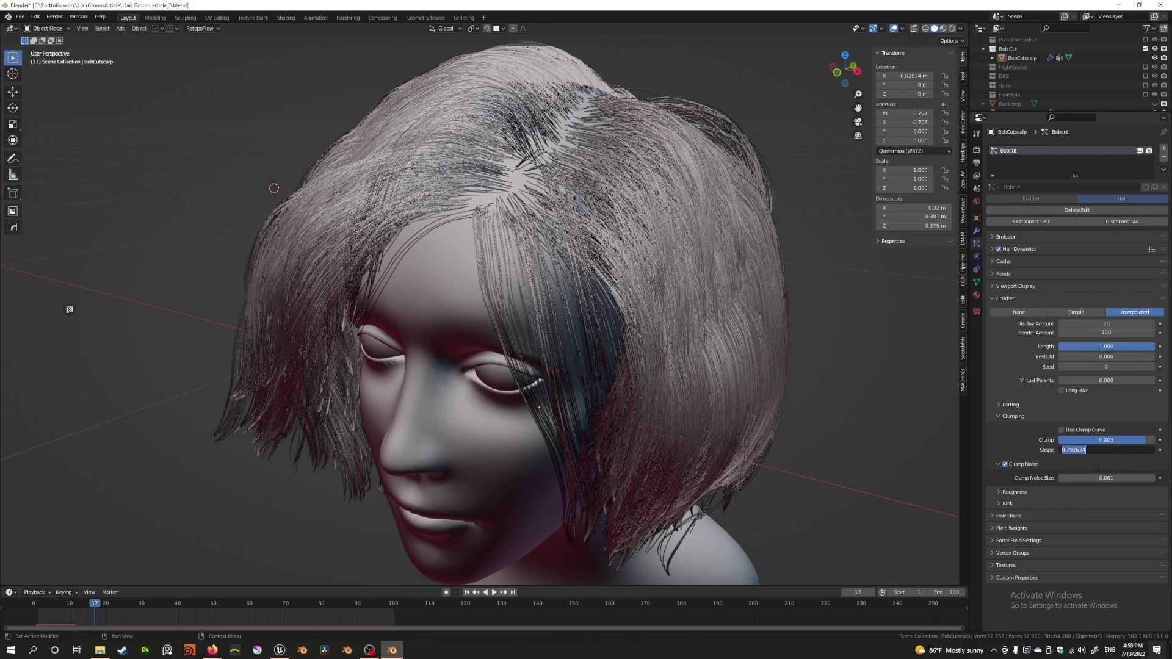
text(0)
key(Return)
drag(1107, 478, 1148, 450)
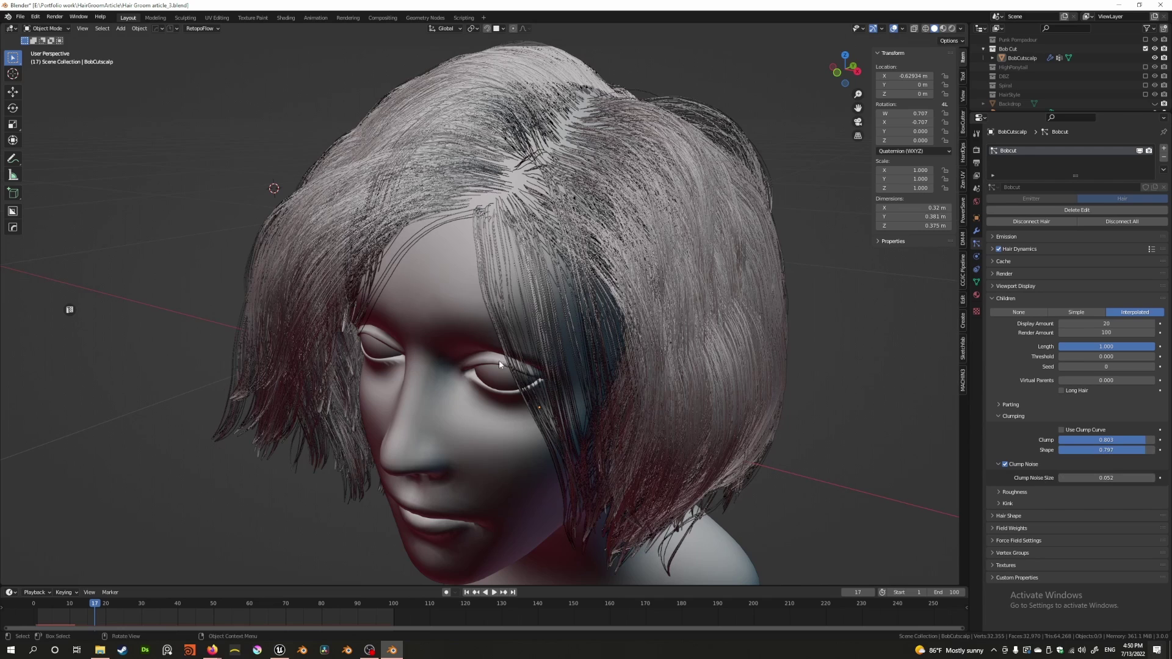
scroll(377, 312, down, 2)
middle_drag(293, 273, 529, 316)
scroll(532, 313, up, 3)
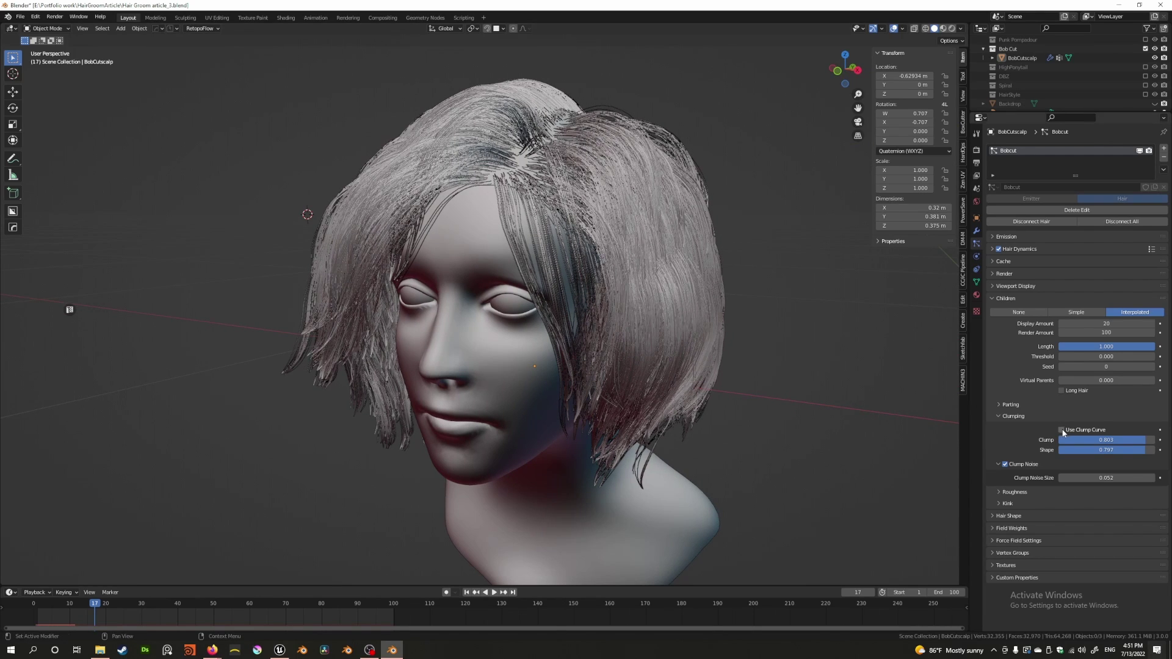
key(ctrl+s)
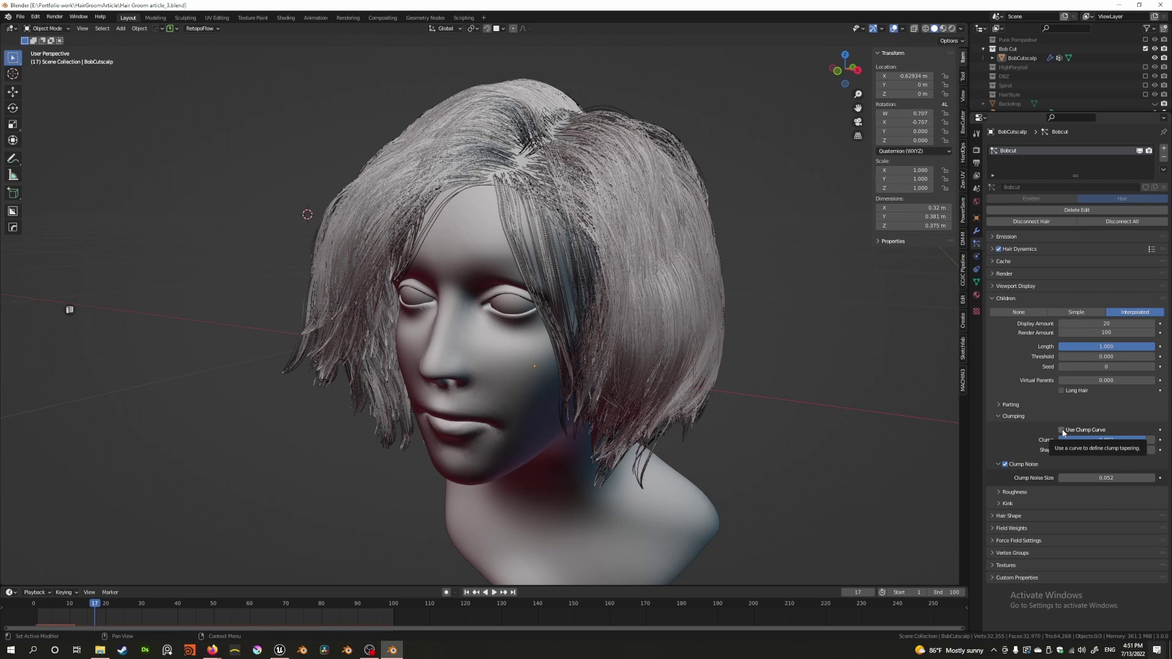
Compare the hair with Use Clump Curve on and off, leave the option enabled, and view the hair from the side.
click(1063, 433)
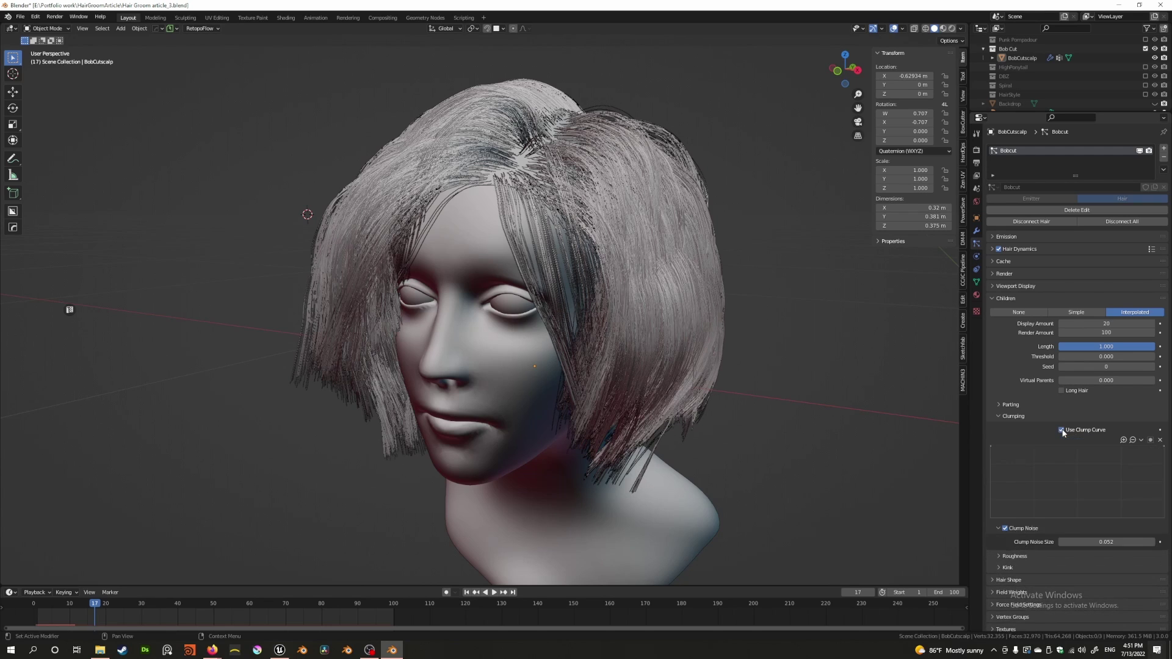
click(1062, 431)
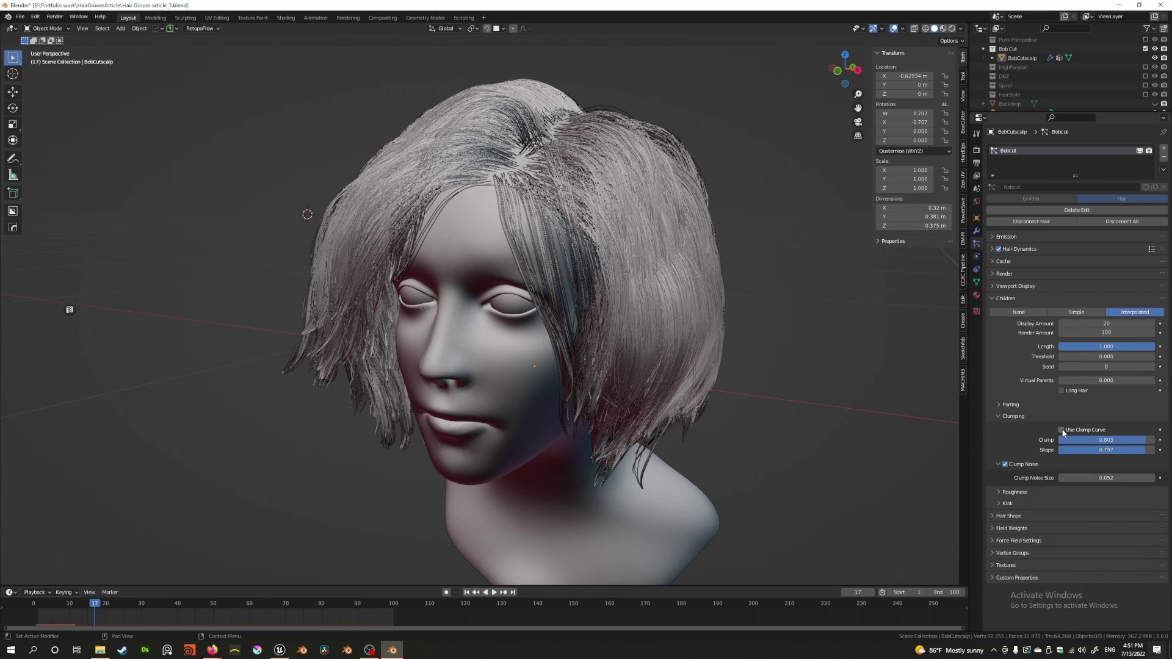
click(1062, 430)
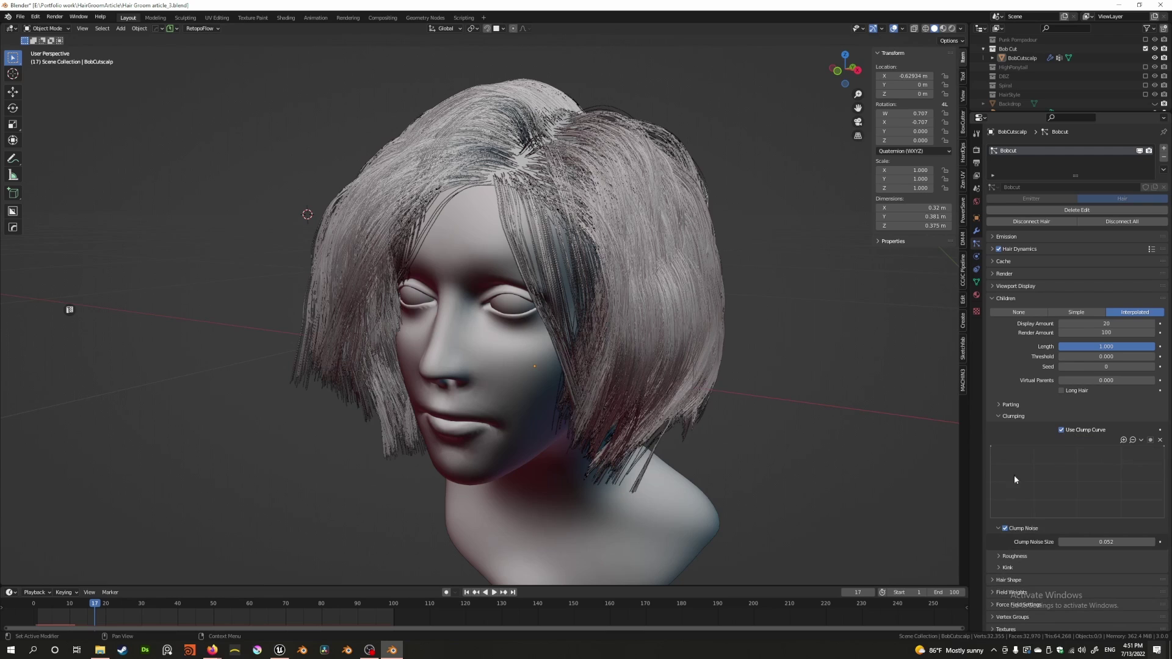
middle_drag(477, 361, 450, 366)
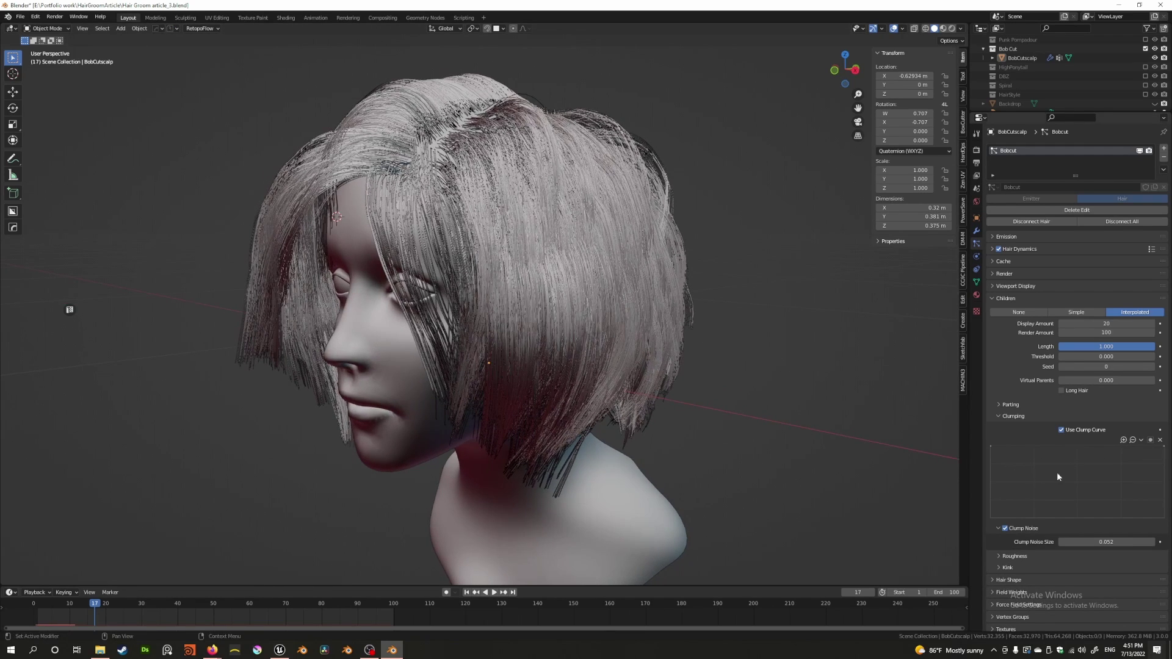
click(1142, 440)
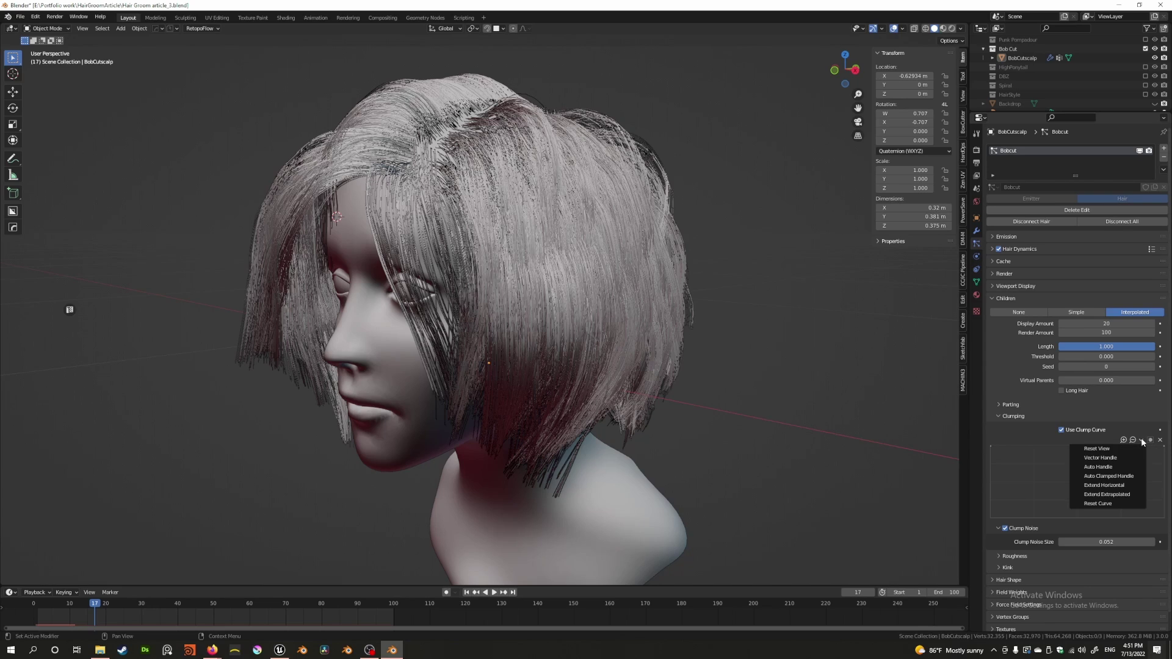
right_click(1032, 468)
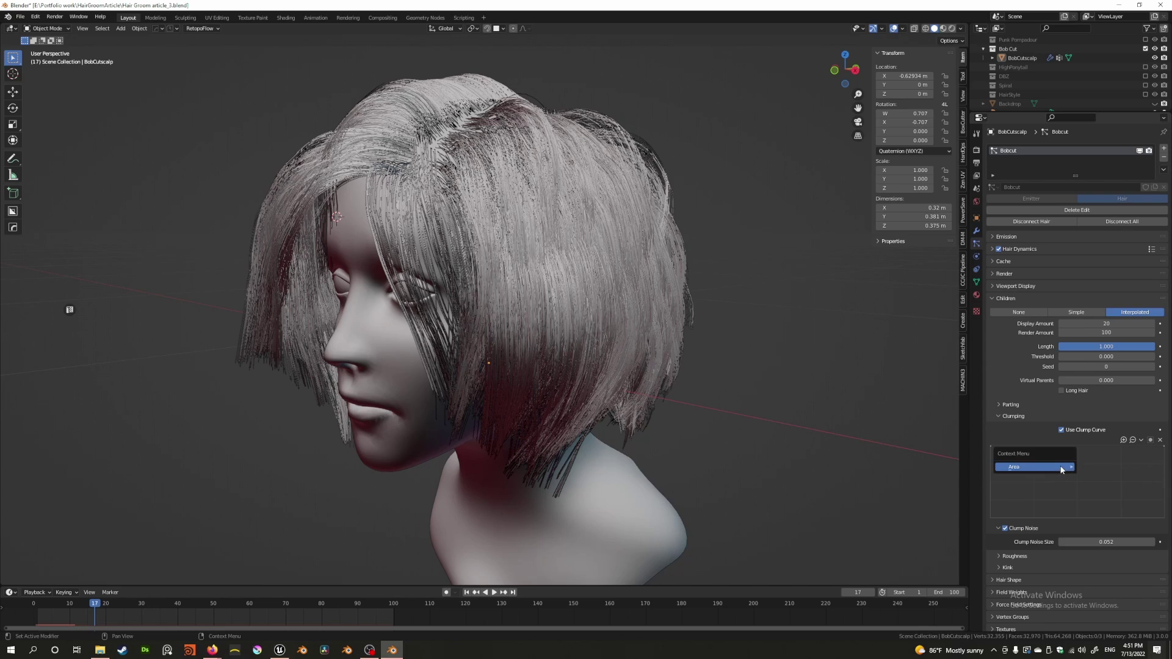
key(Escape)
Lower the tip end of the clump curve to about Y 0.04, and raise it to about Y 0.28.
mouse_move(992, 449)
mouse_down()
mouse_move(1024, 483)
mouse_move(1001, 513)
mouse_move(991, 462)
mouse_move(992, 520)
mouse_move(991, 446)
mouse_up()
scroll(573, 363, down, 1)
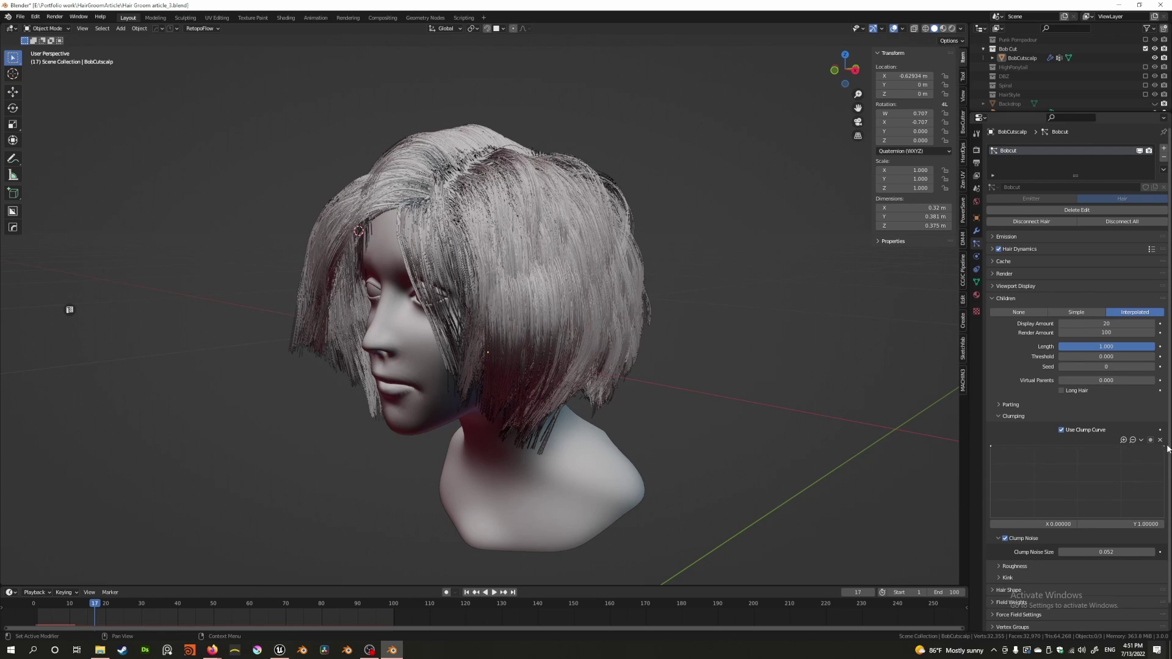
drag(1165, 447, 1166, 516)
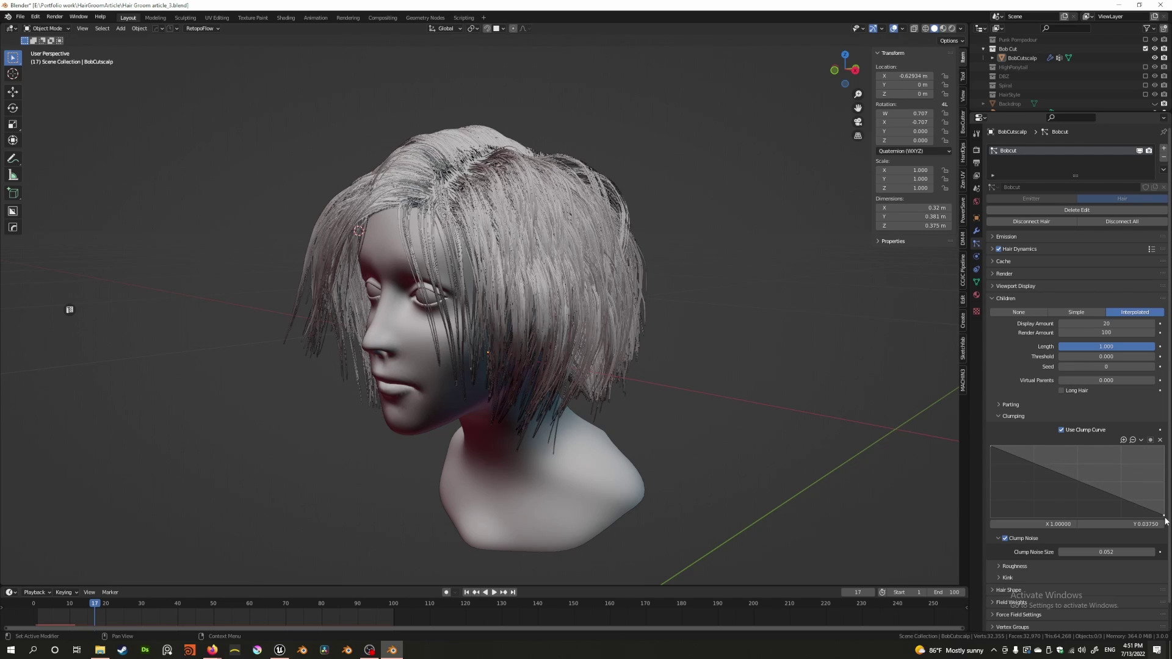
drag(1164, 519, 1163, 496)
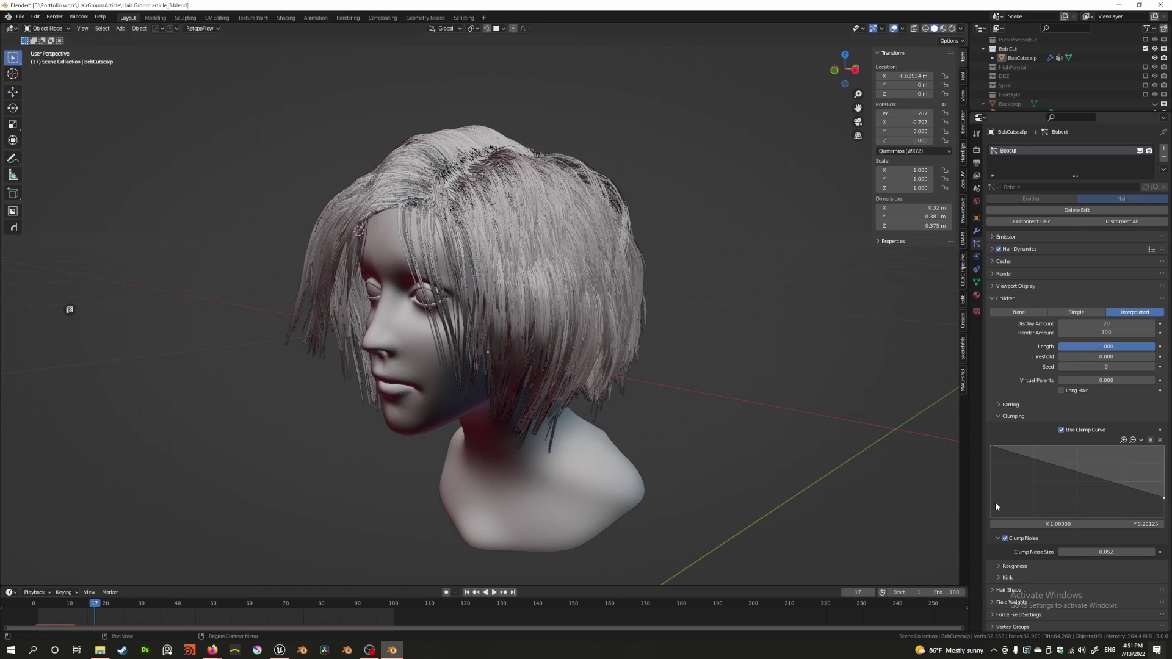
Add control points that make the clump curve wavy, lower the one near X 0.21 to Y 0.65, and examine the hair.
drag(1094, 476, 1126, 467)
middle_drag(728, 457, 552, 387)
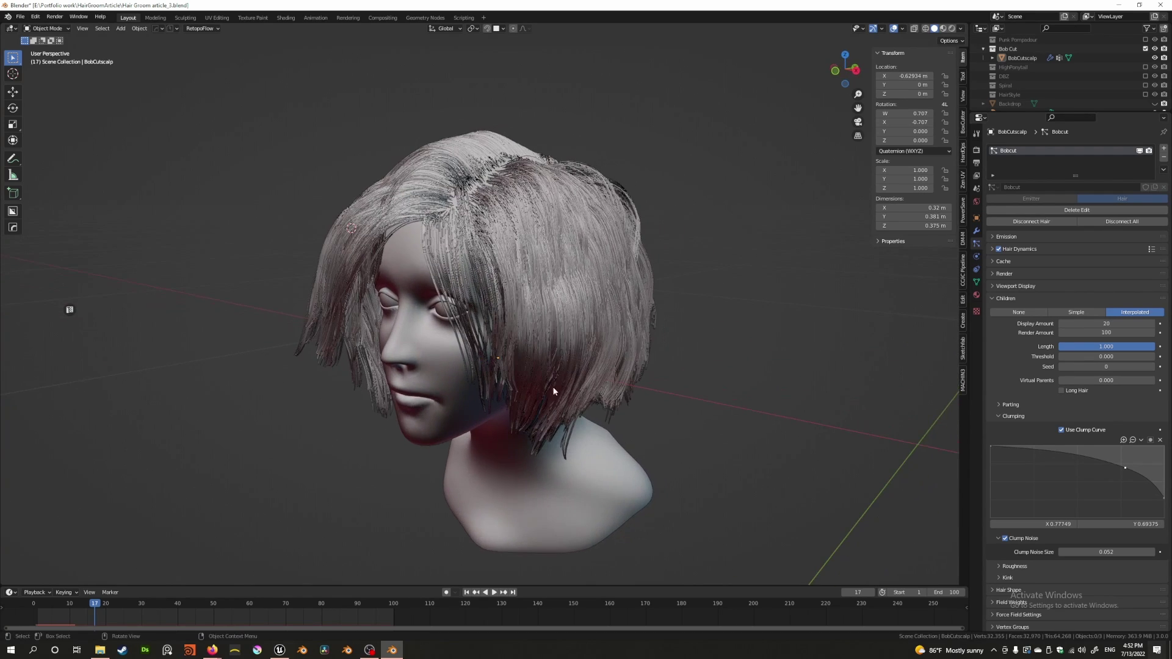
drag(1123, 465, 1064, 463)
middle_drag(439, 366, 525, 382)
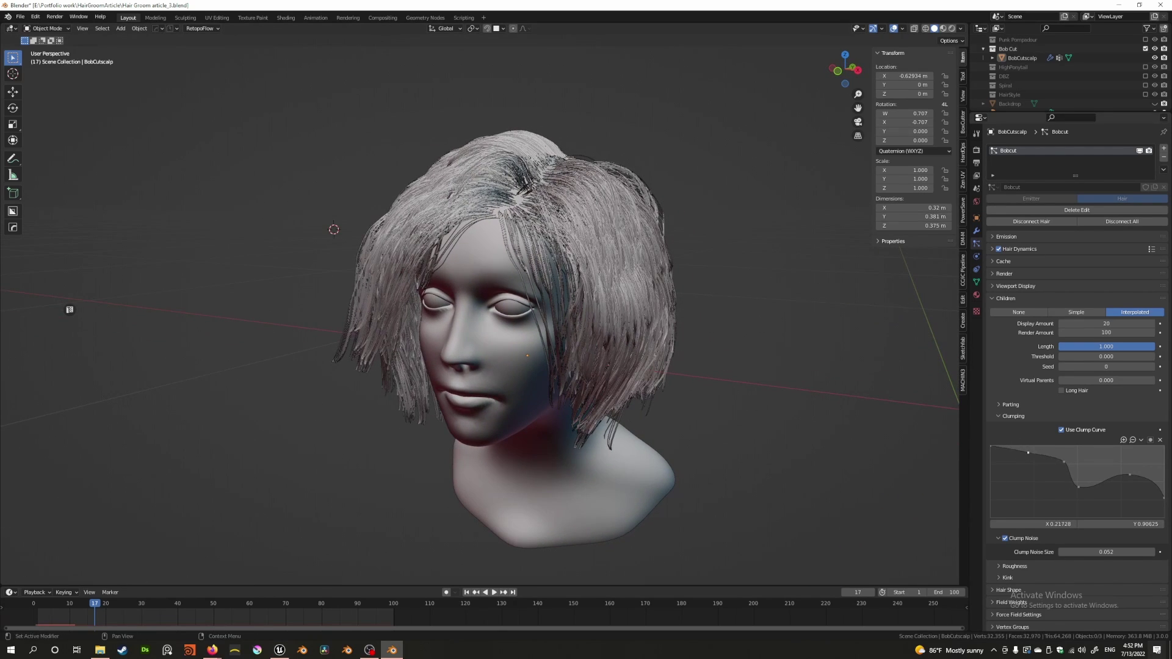
drag(1028, 452, 1028, 471)
middle_drag(623, 406, 658, 366)
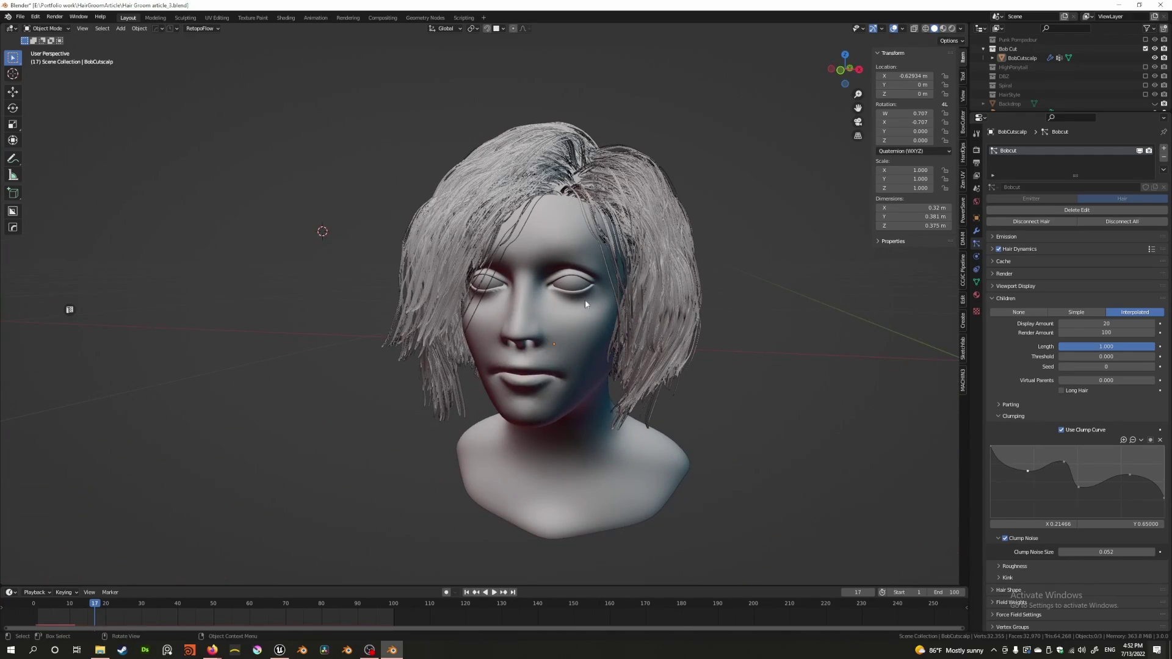
Move the clump curve's middle dip to about X 0.64, Y 0.35 and its peak to about X 0.49, Y 0.77, and examine the hair.
middle_drag(585, 302, 550, 299)
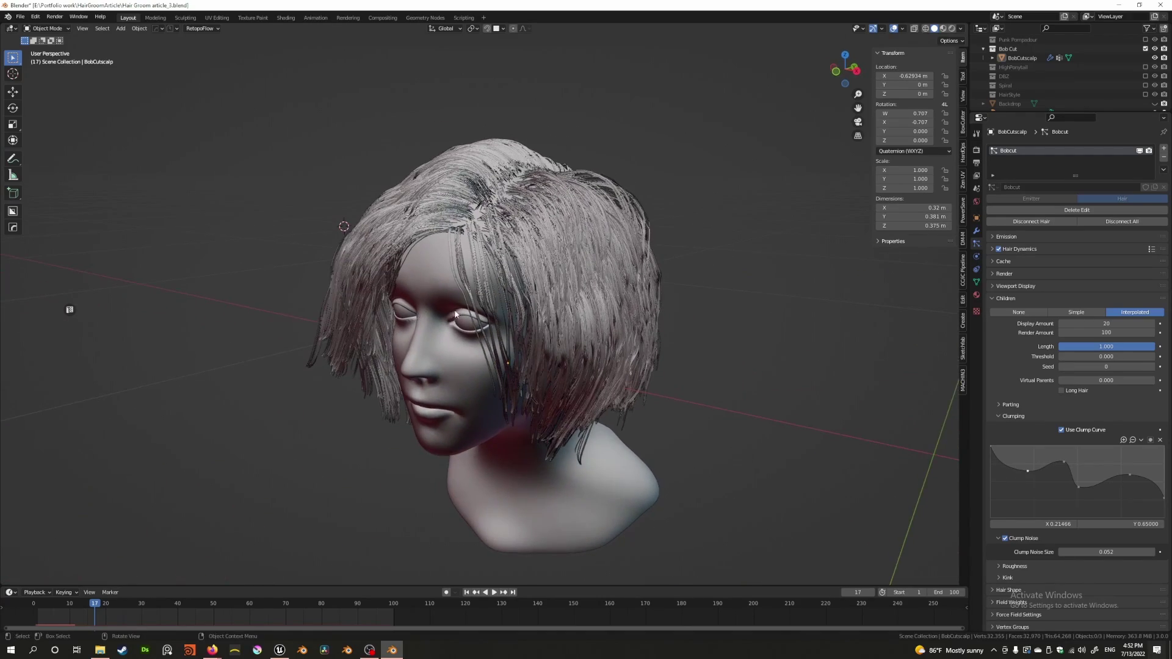
middle_drag(455, 314, 519, 302)
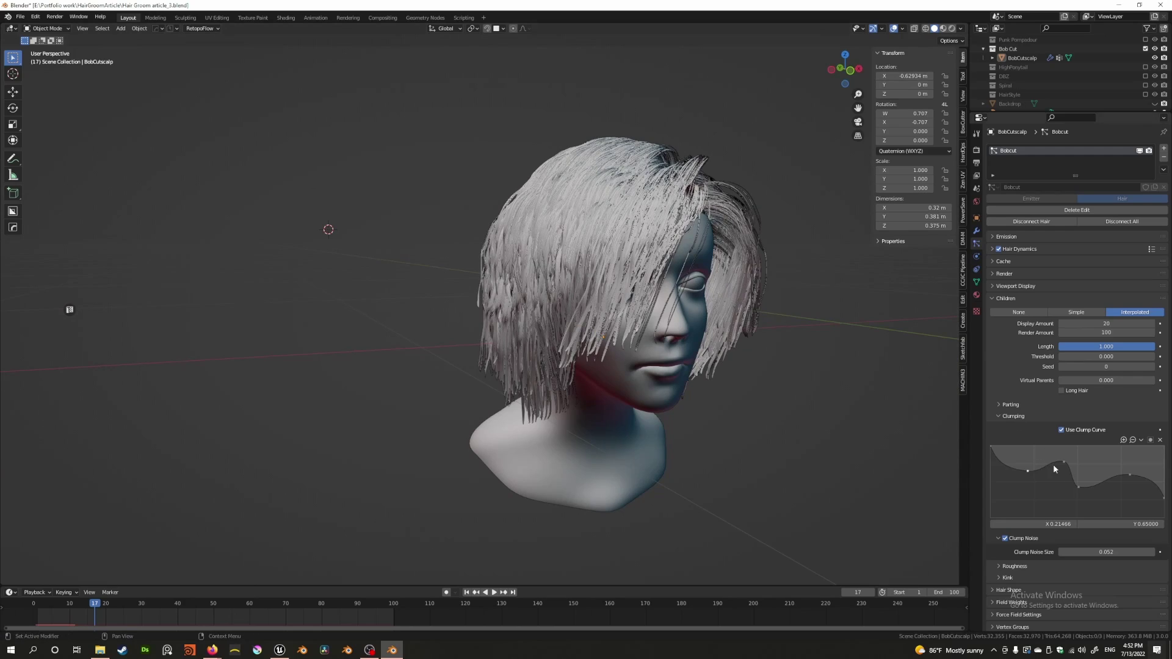
drag(1079, 487, 1102, 492)
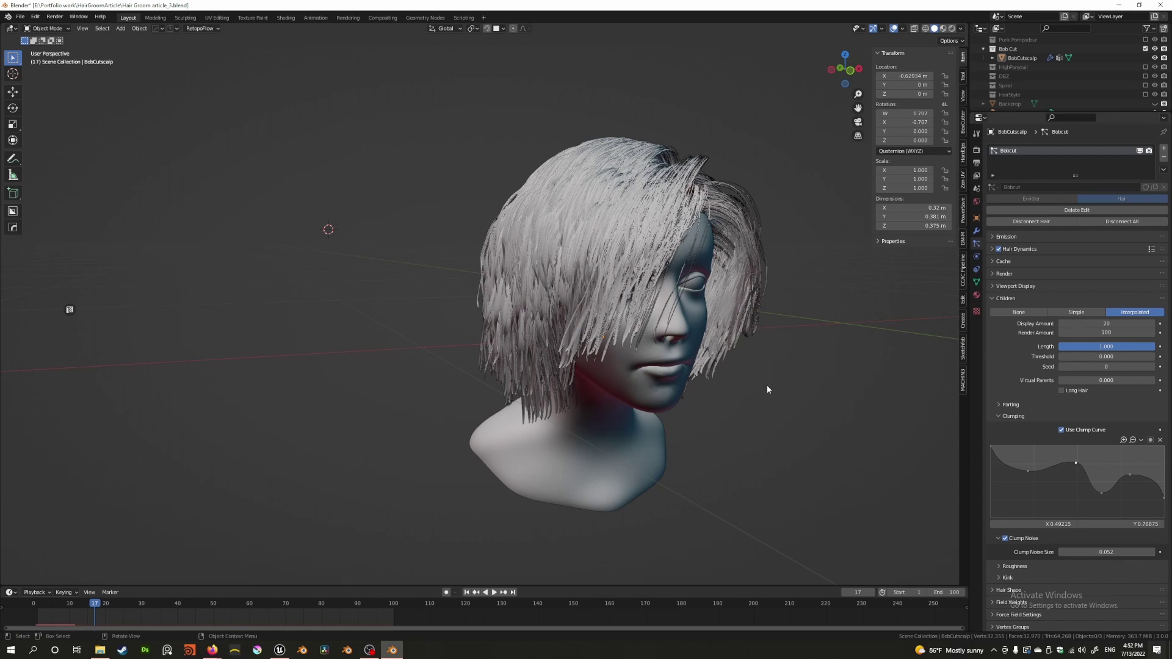
middle_drag(766, 387, 685, 387)
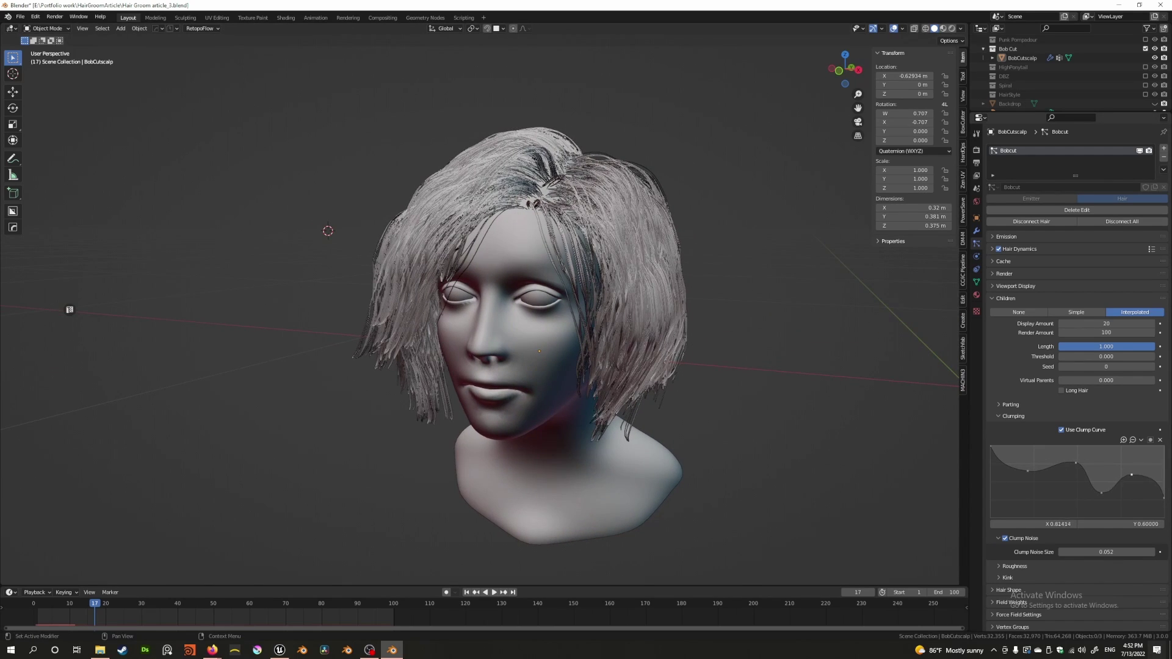
Raise the clump curve's last inner point slightly and its tip end to Y 0.575, and view the hair from the front.
drag(1132, 474, 1139, 468)
click(1164, 498)
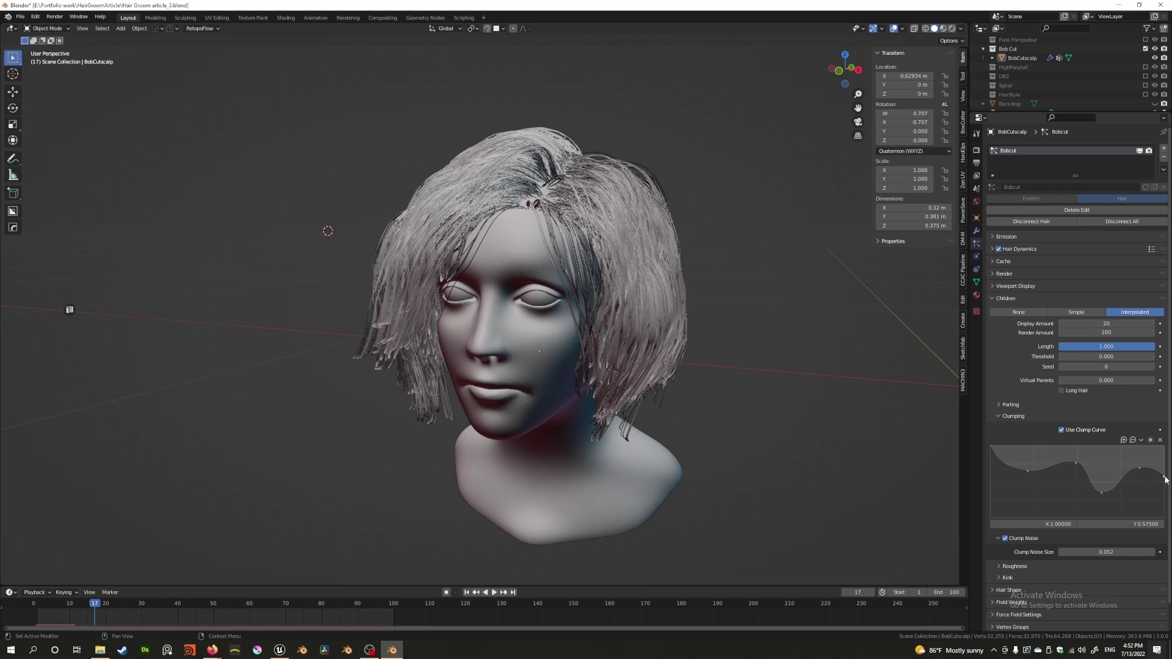
mouse_move(691, 386)
middle_down()
mouse_move(644, 386)
mouse_move(691, 386)
middle_up()
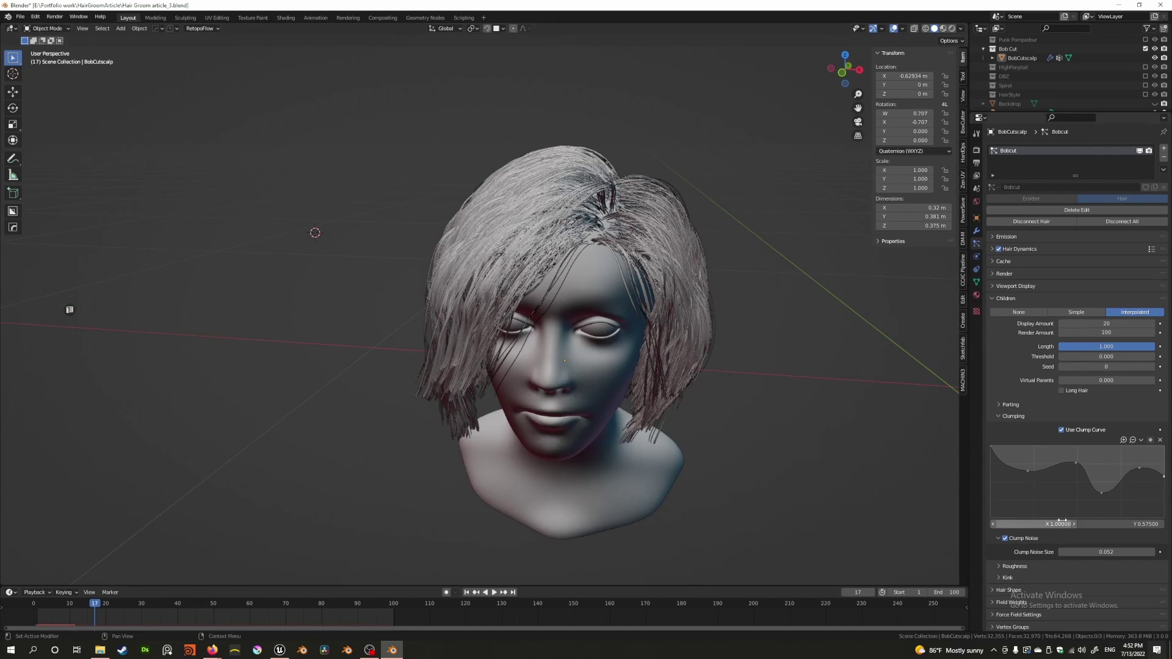
click(1141, 440)
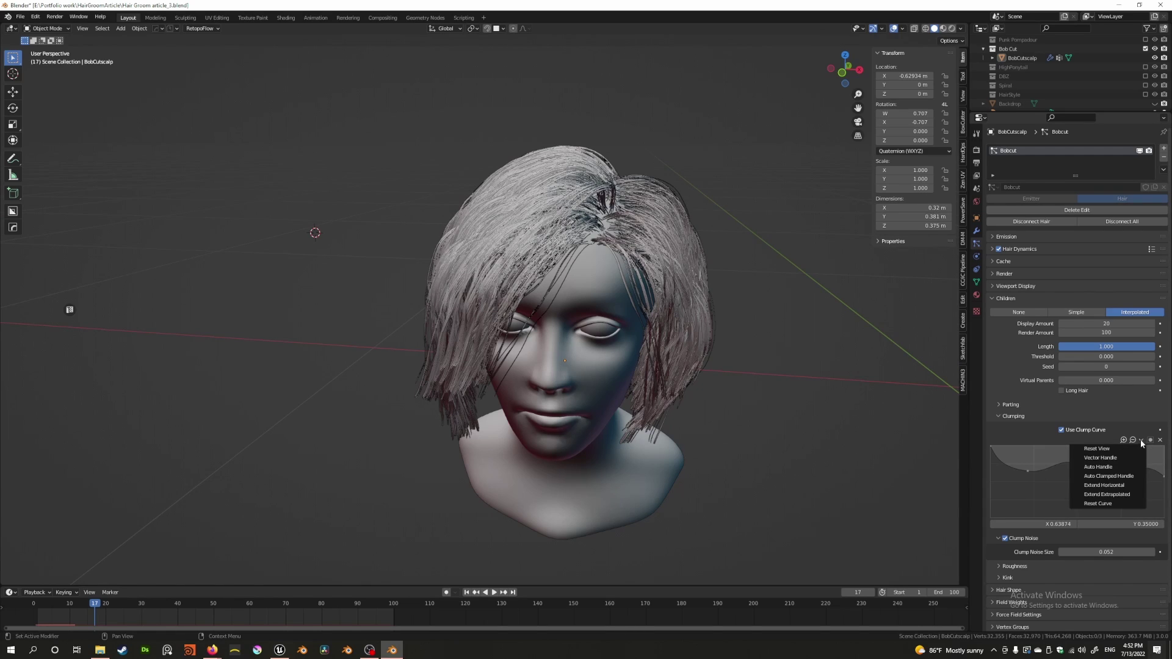
click(1134, 442)
click(1142, 441)
click(1134, 442)
click(1141, 440)
click(1119, 476)
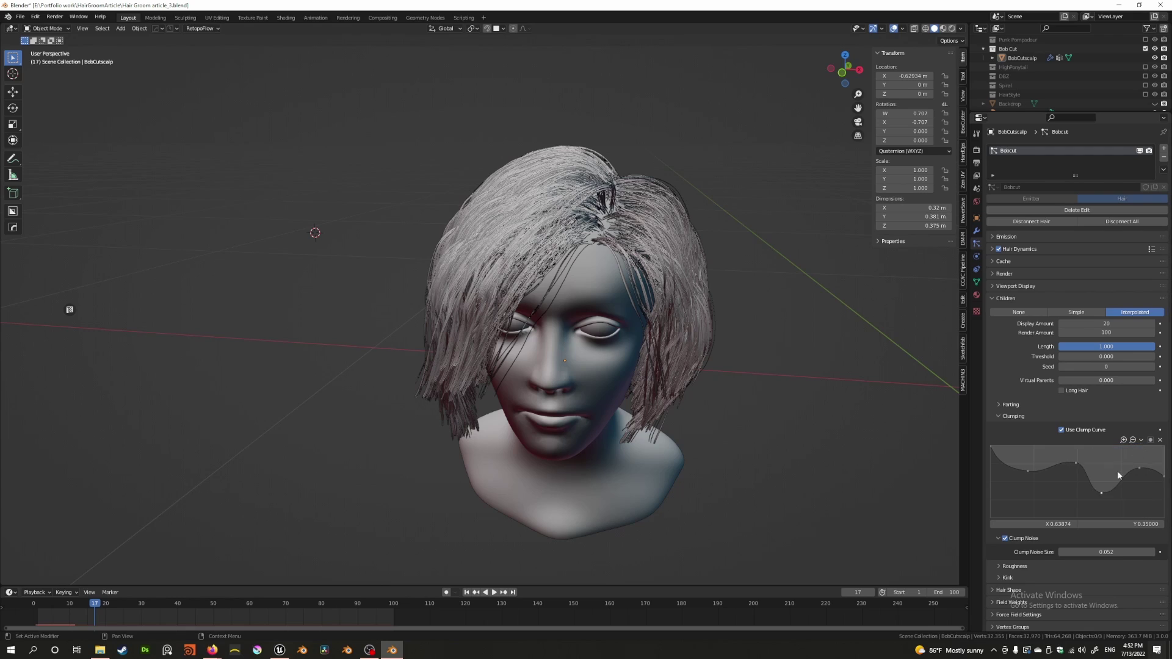
click(1142, 440)
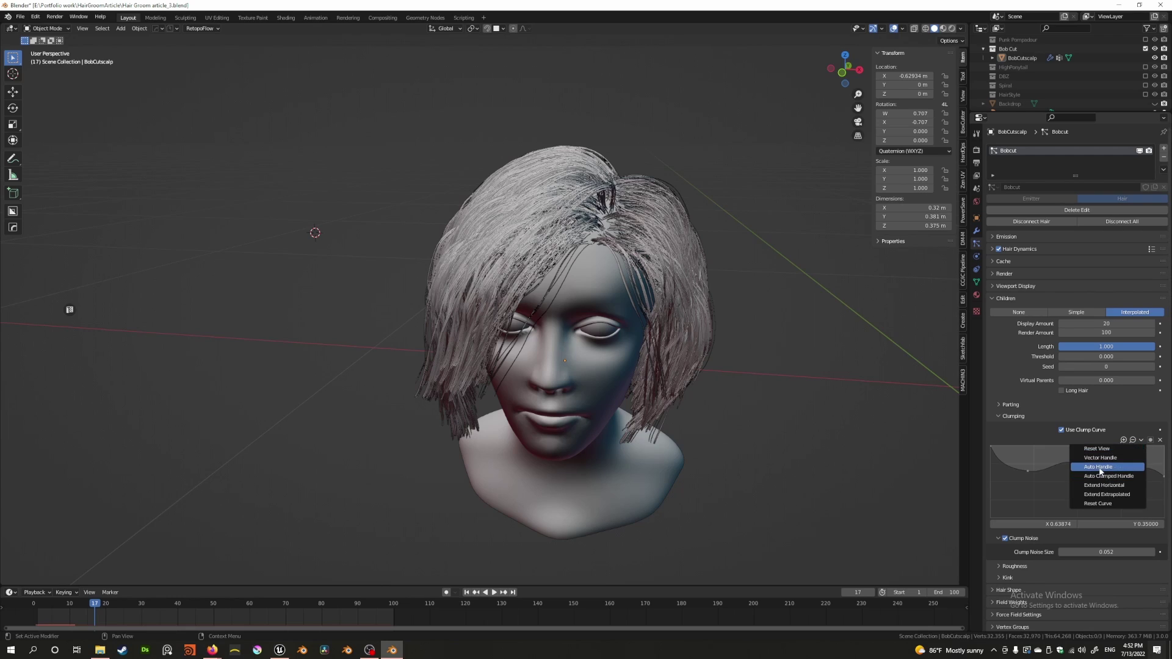
click(1095, 489)
Give the lowest point of the clump curve a vector handle and view the hair from the side.
click(1141, 440)
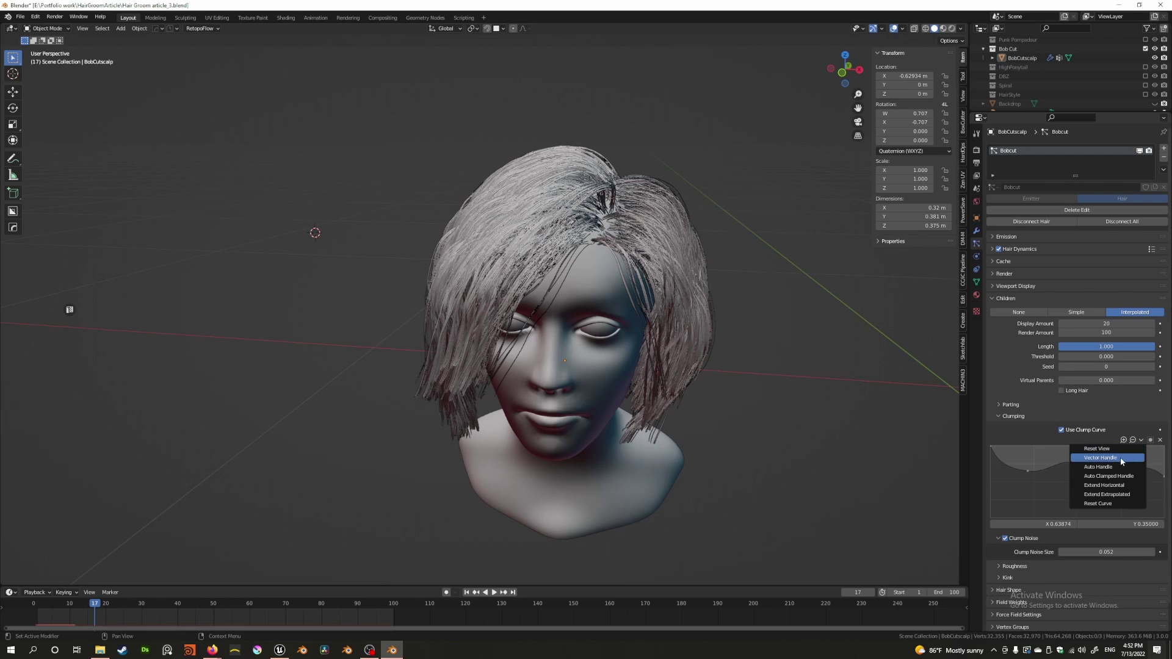
click(1122, 462)
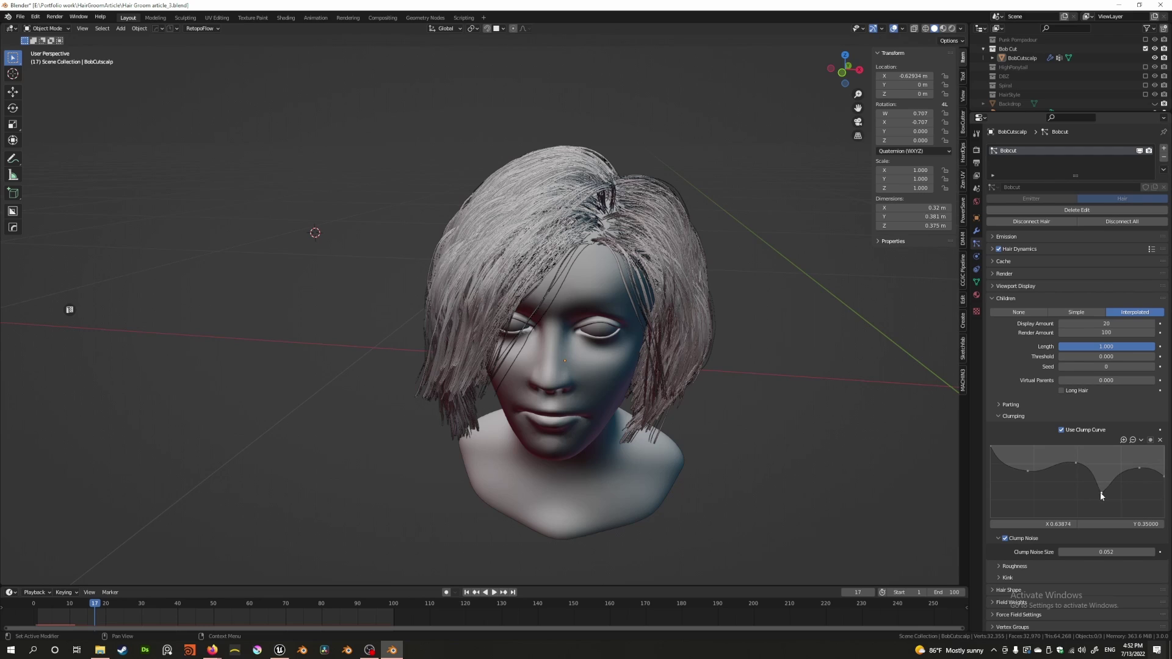
middle_drag(649, 361, 586, 361)
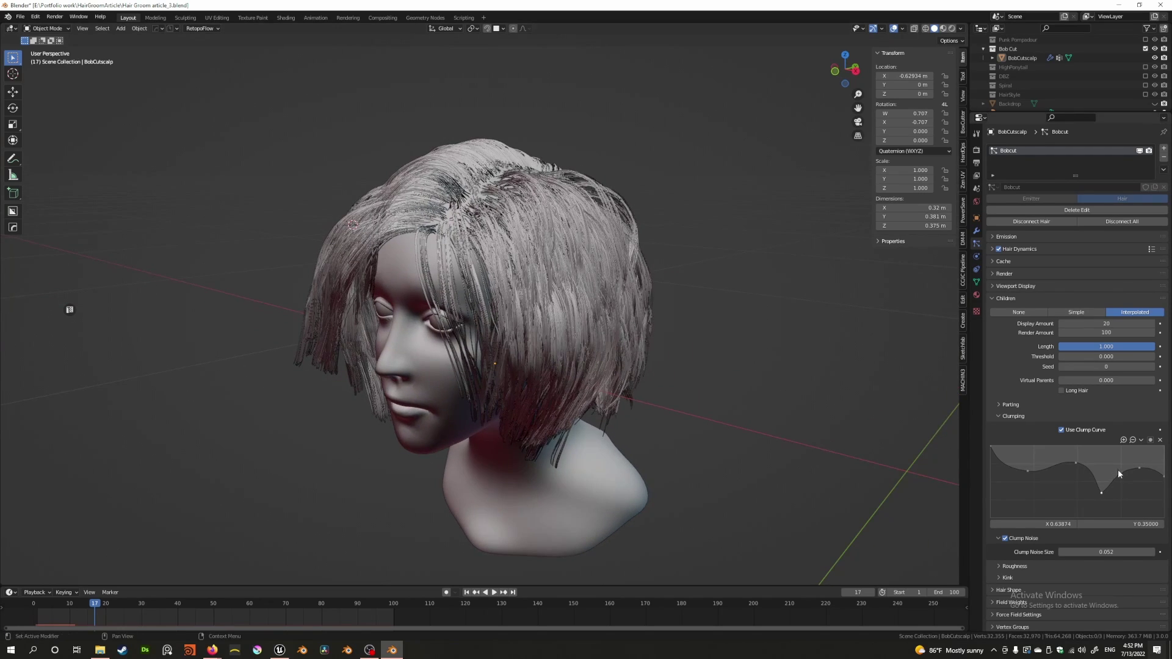
Switch the lowest point of the clump curve back to an auto clamped handle.
click(1141, 441)
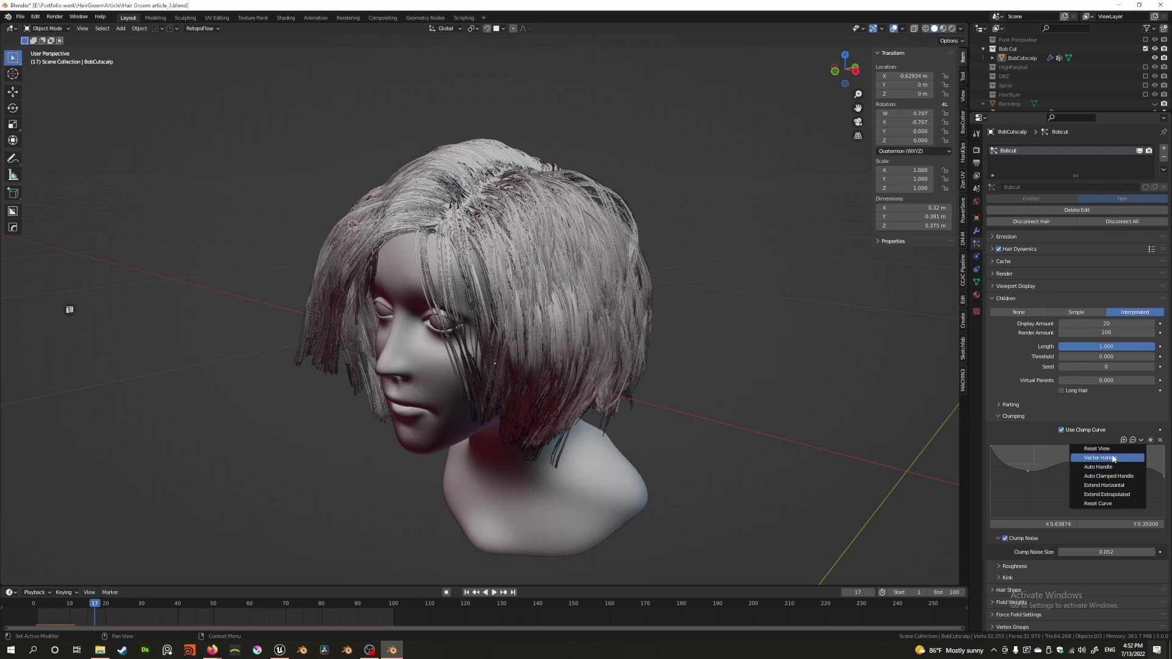
click(1111, 486)
click(1141, 442)
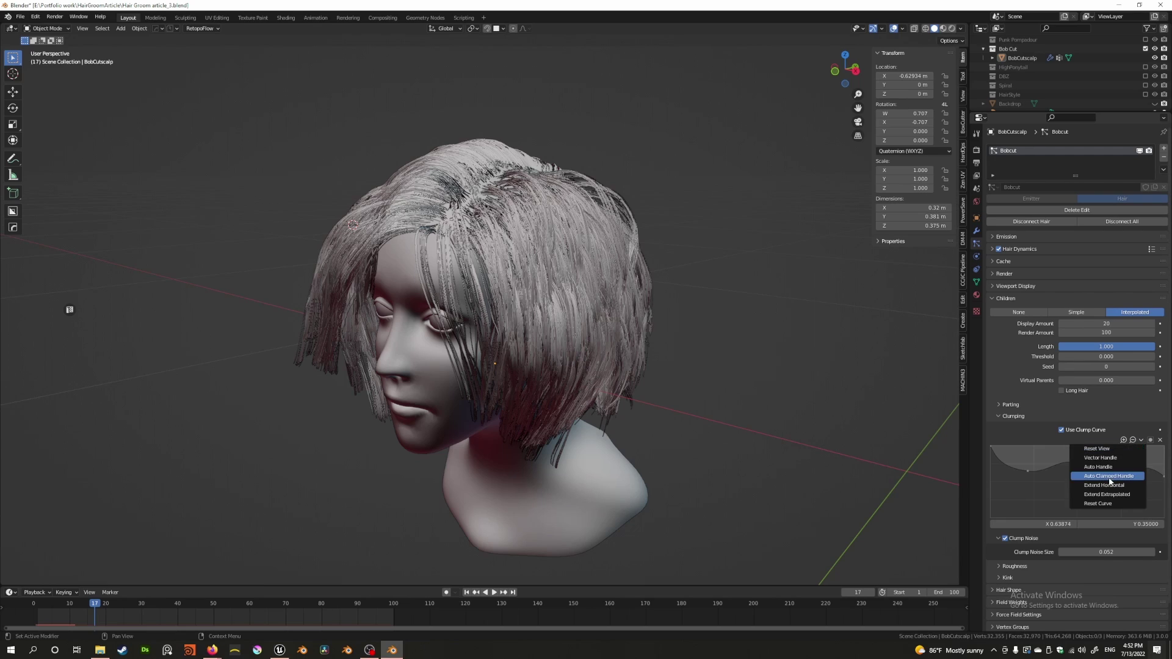
click(1133, 474)
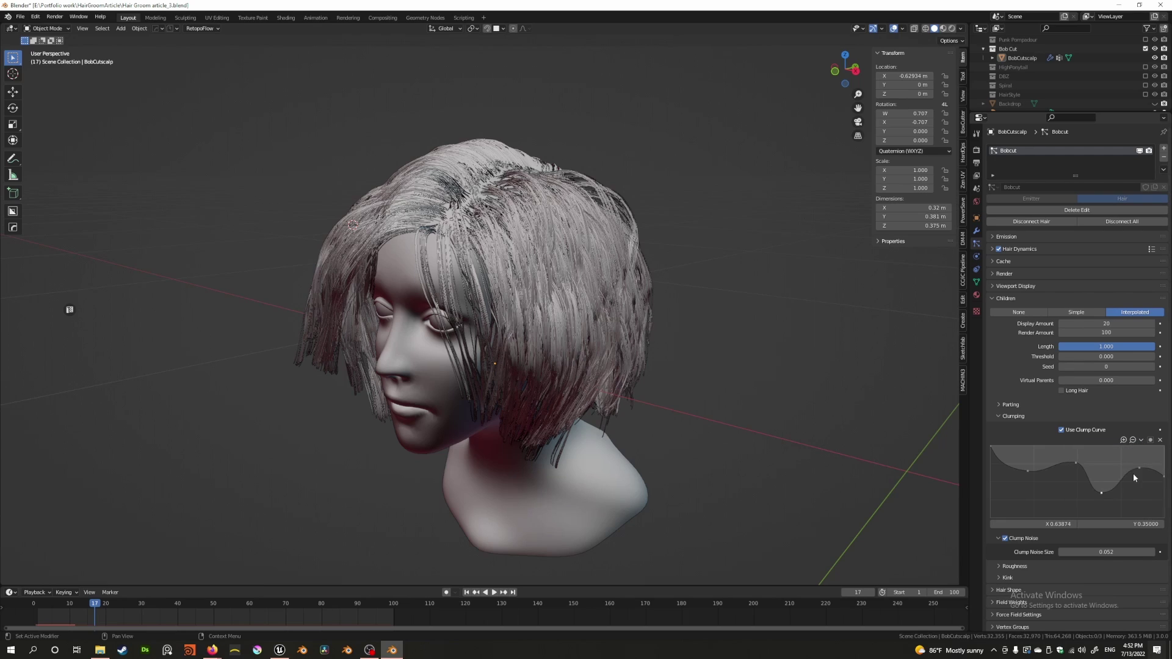
Change the clump curve's lowest point to a vector handle and move it to about X 0.70, Y 0.37.
click(1141, 441)
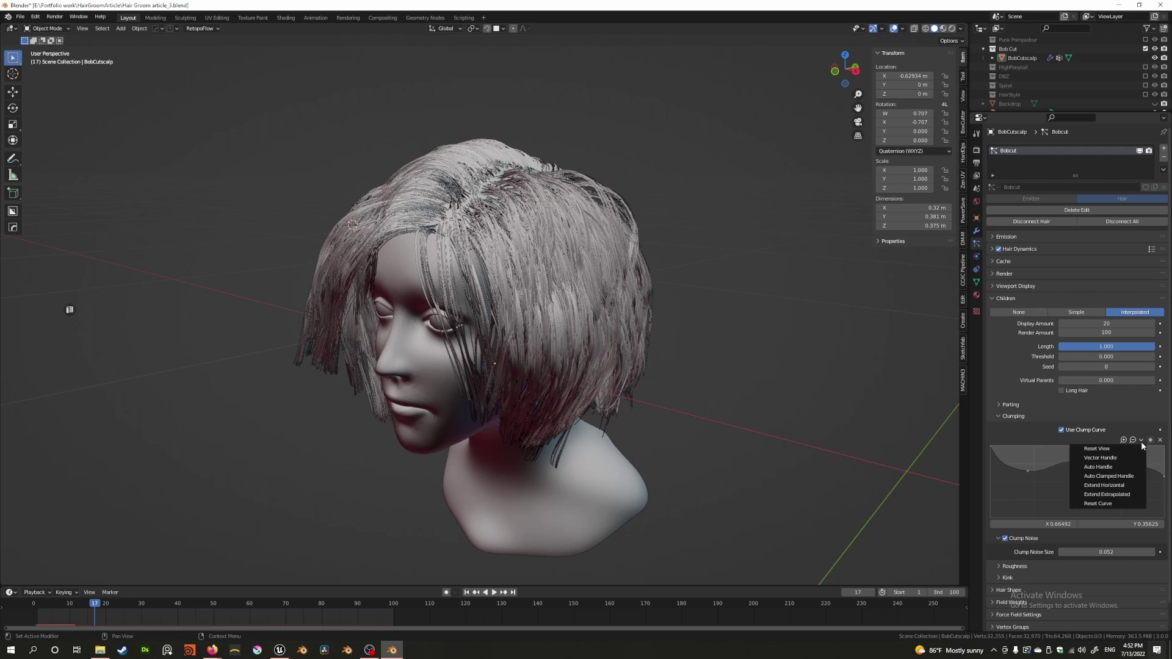
click(1114, 458)
drag(1108, 492, 1113, 492)
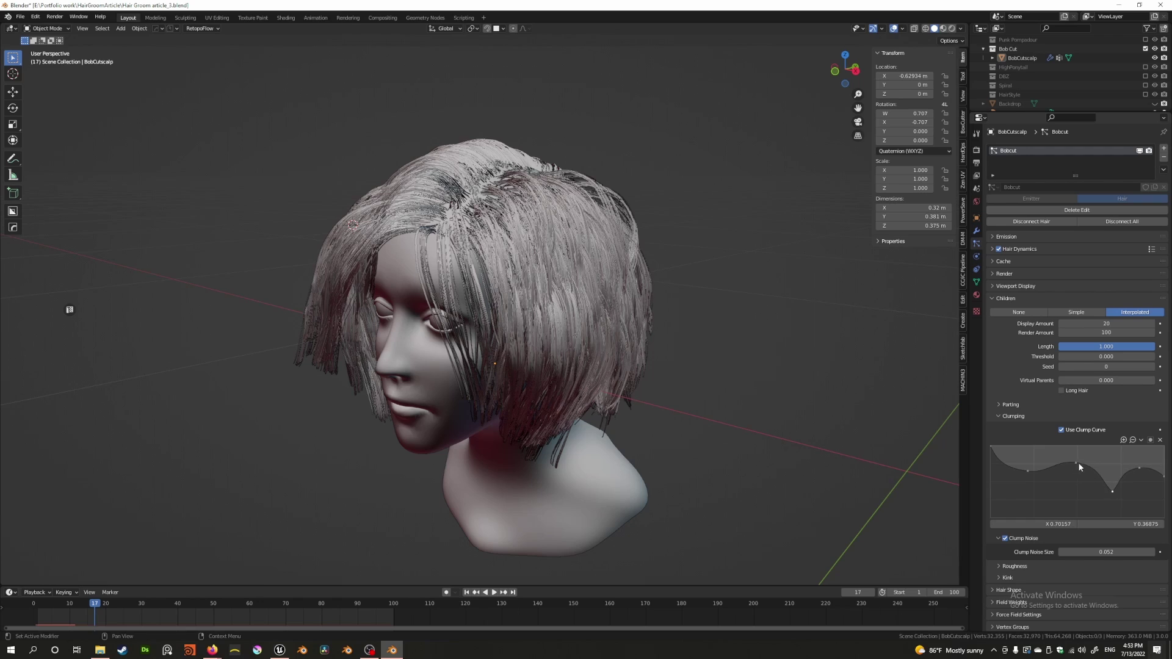
Give the middle peak and the first dip of the clump curve vector handles, lowering the dip to about Y 0.44.
click(1076, 464)
click(1141, 440)
click(1085, 472)
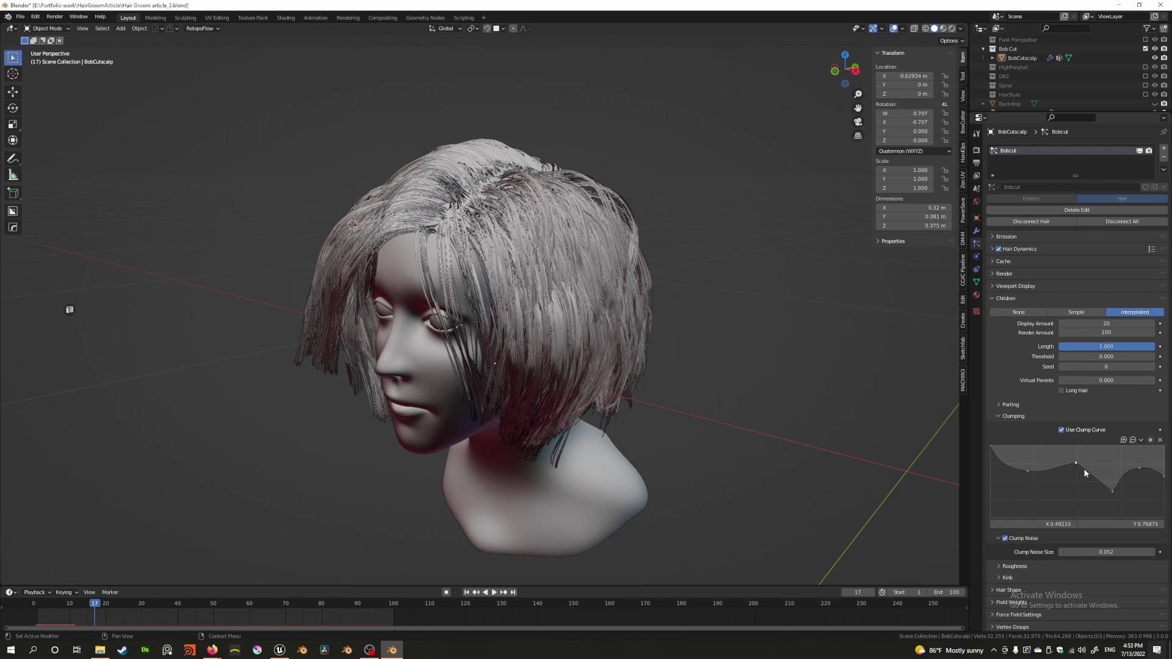
drag(1027, 471, 1031, 486)
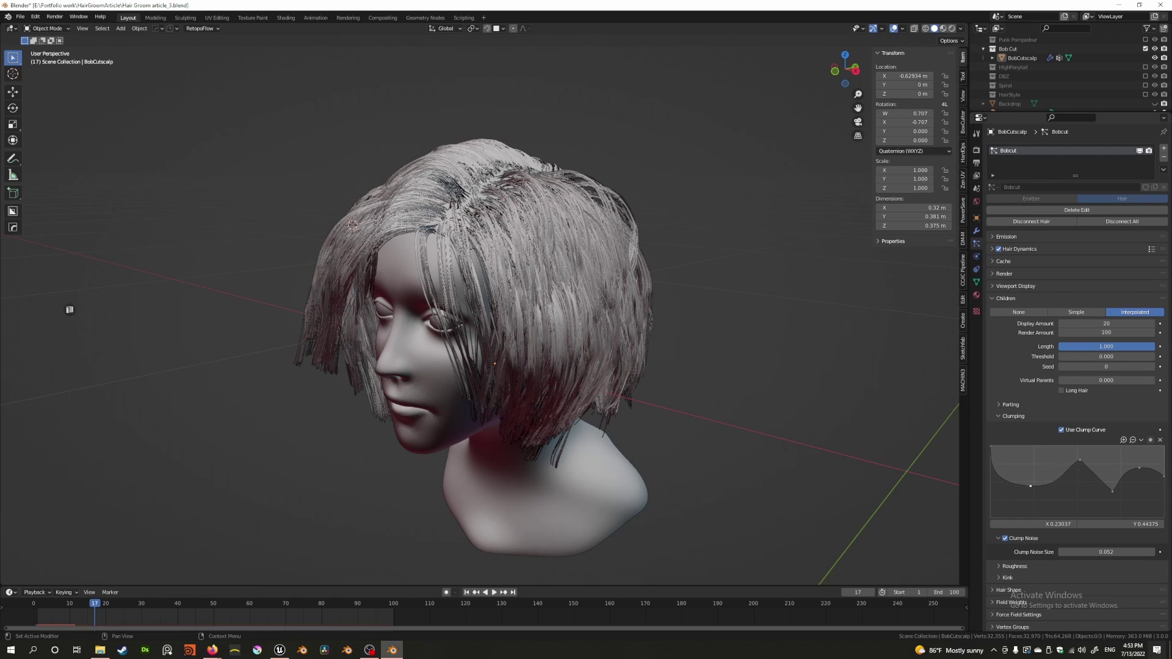
click(1141, 440)
click(1106, 458)
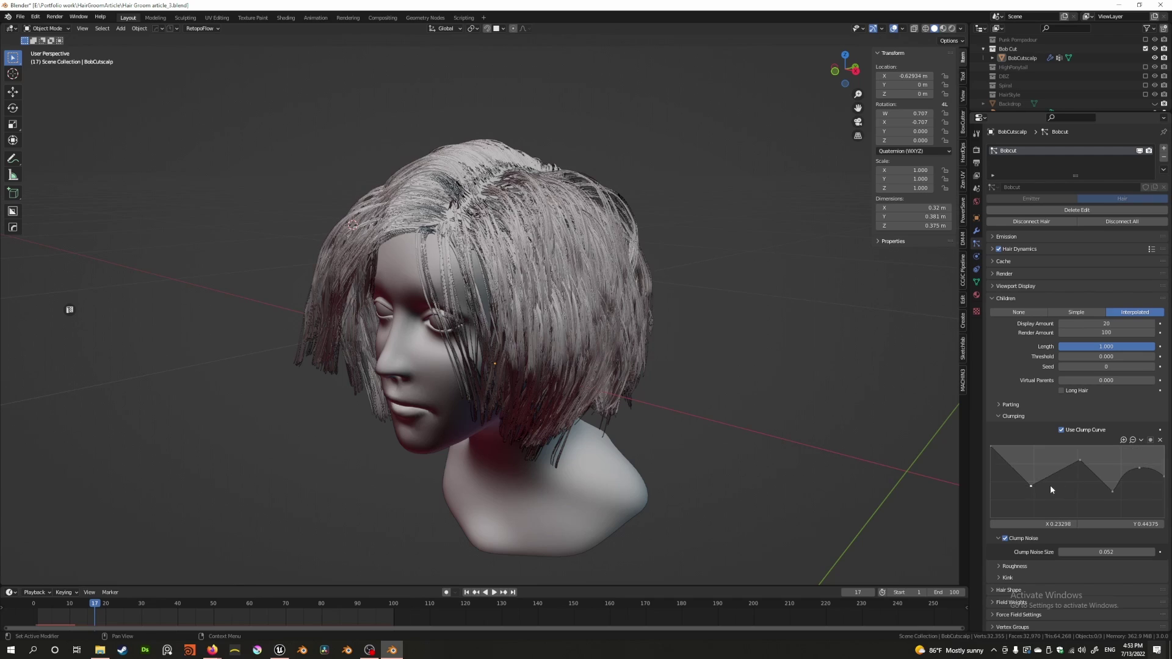
Move the first dip of the clump curve to about X 0.37, Y 0.41, examine the hair up close, and save the file.
drag(1032, 489, 1055, 489)
middle_drag(668, 412, 408, 365)
scroll(412, 361, up, 5)
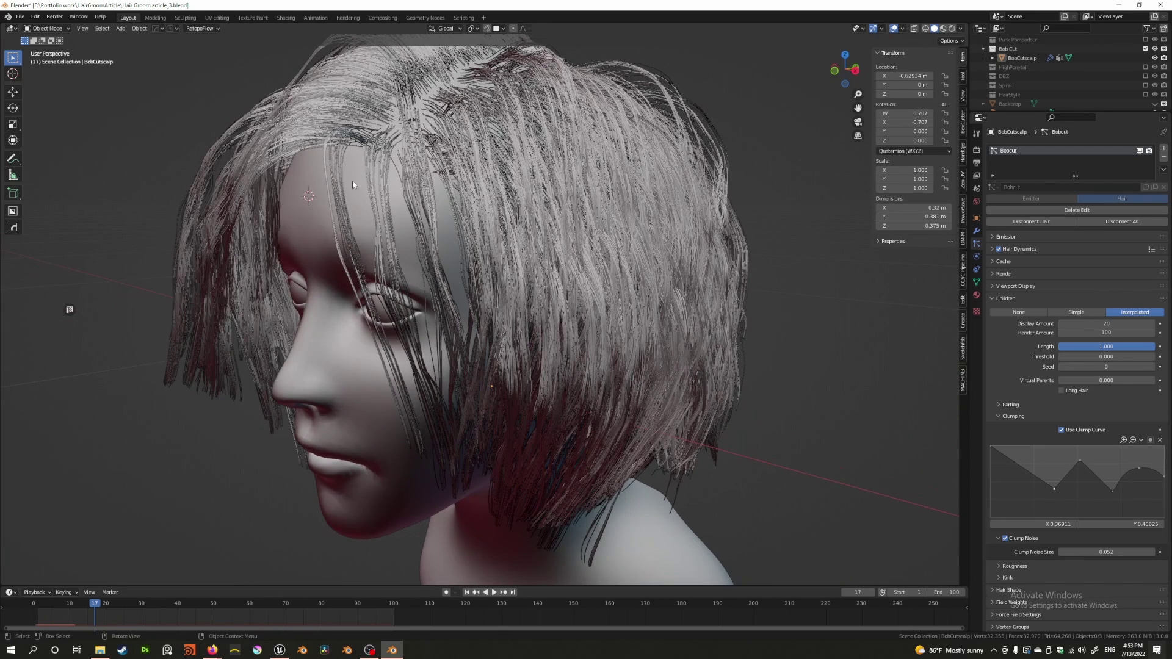
key(ctrl+s)
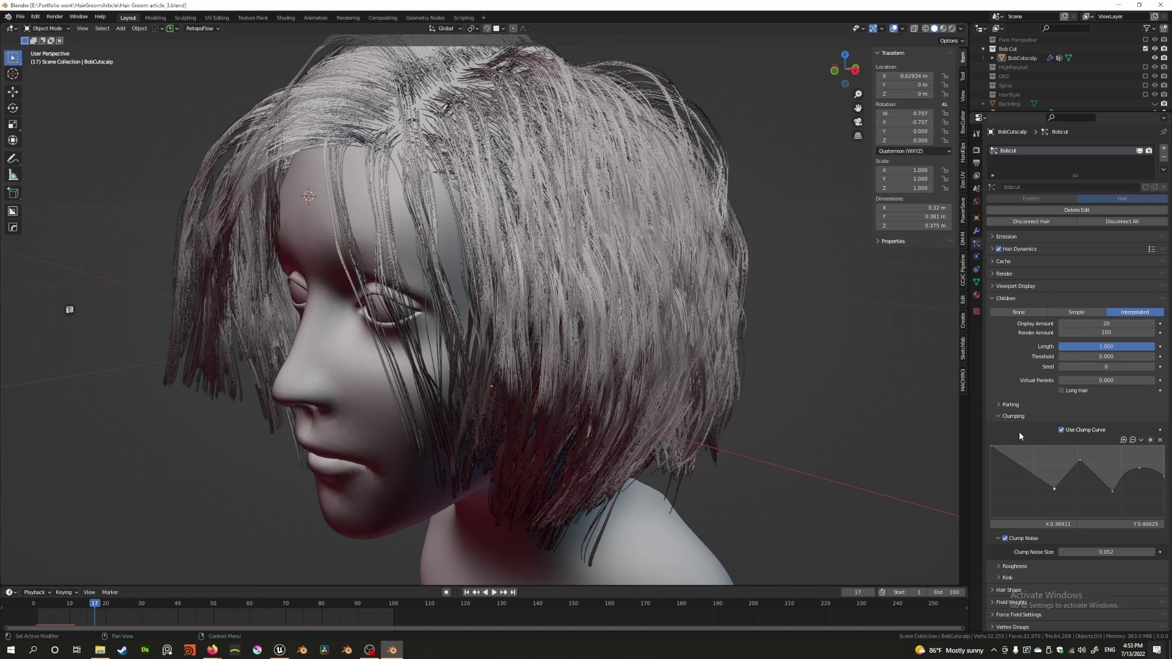
Deepen both dips of the clump curve, placing the second at about X 0.65, Y 0.125, and examine the hair from the front.
mouse_move(1056, 488)
mouse_down()
mouse_move(1044, 512)
mouse_move(1046, 502)
mouse_up()
drag(1114, 488, 1105, 510)
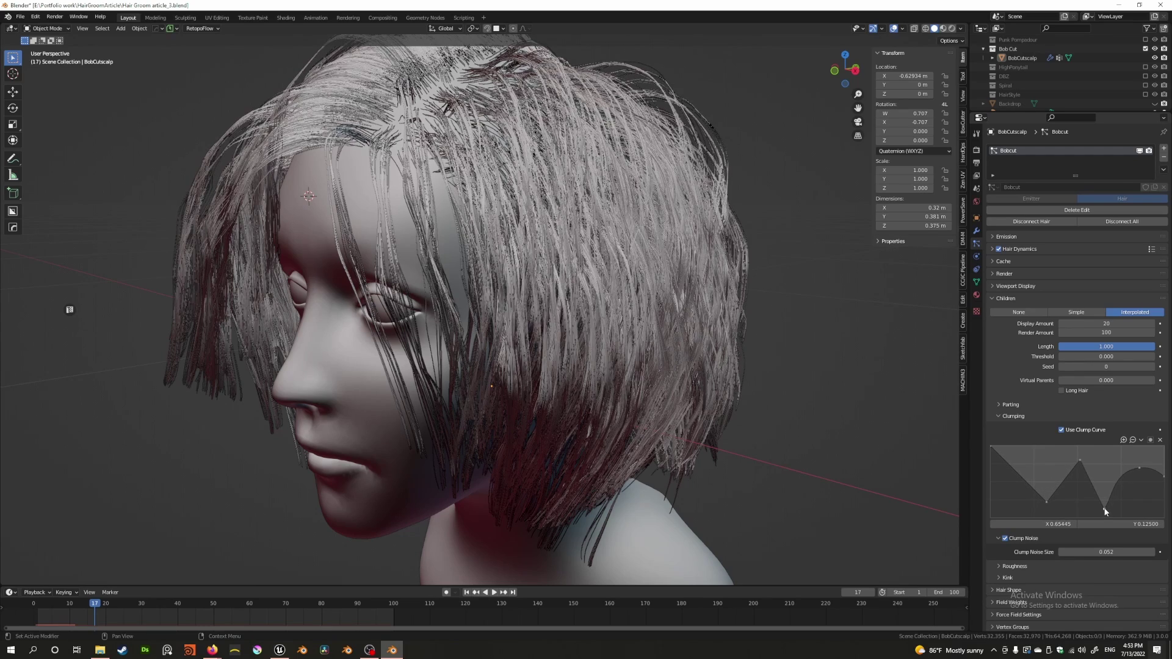
middle_drag(641, 367, 508, 290)
scroll(579, 372, up, 4)
scroll(340, 304, down, 3)
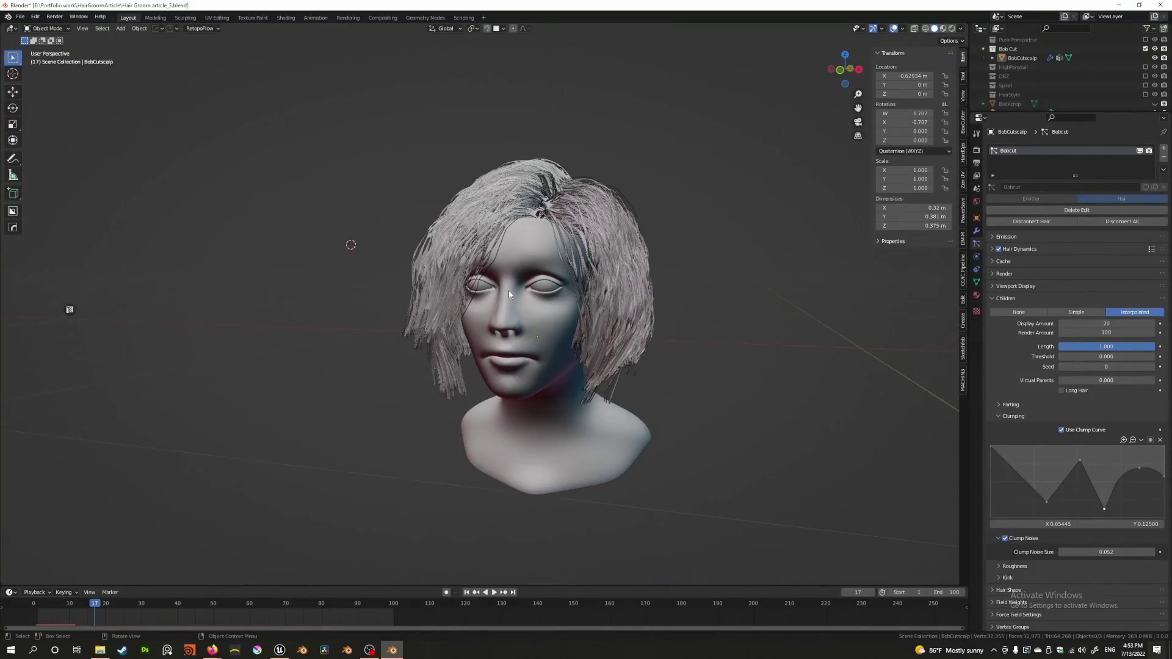
scroll(529, 299, up, 3)
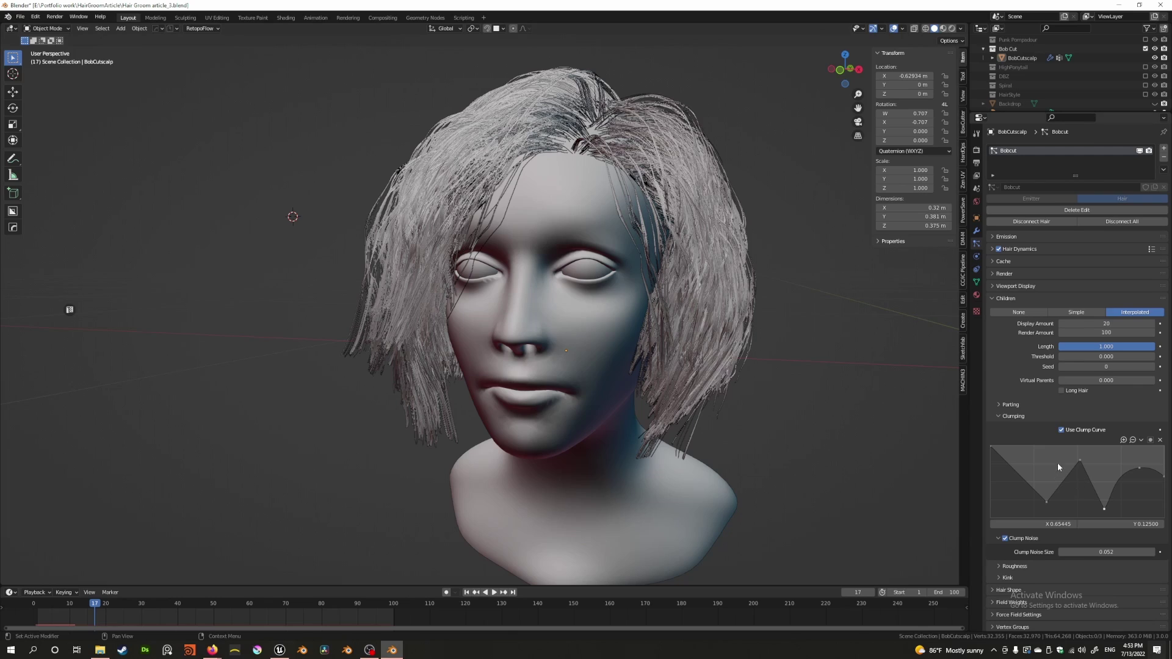
Reset the clump curve to its default straight line and reset the curve view.
click(1143, 440)
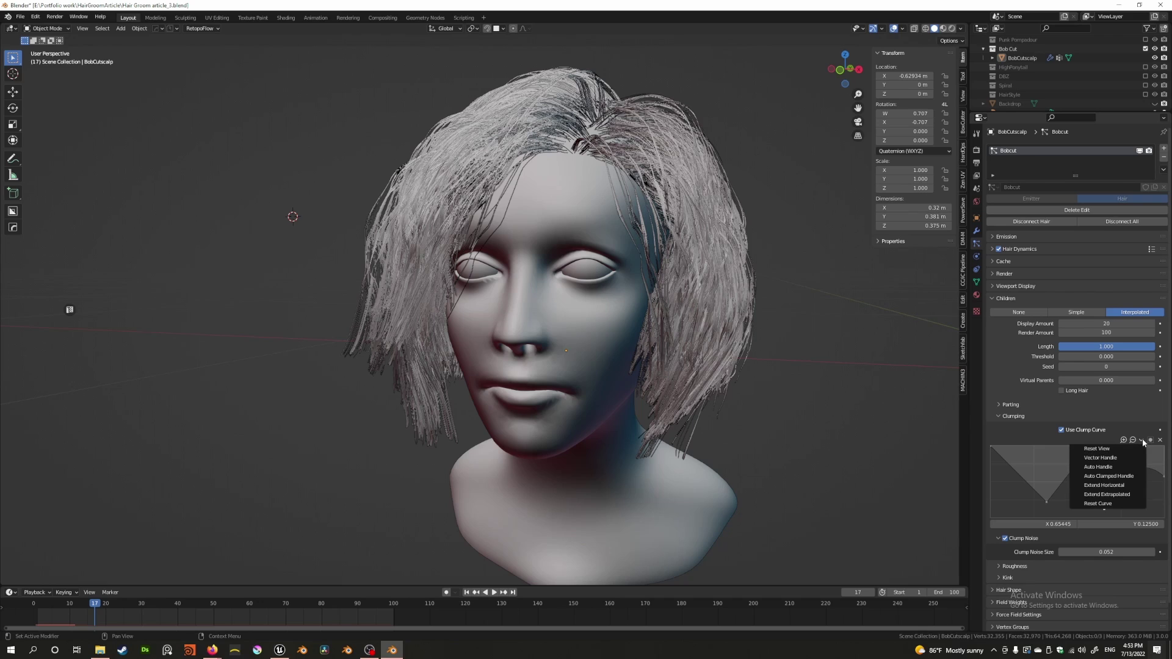
click(1111, 505)
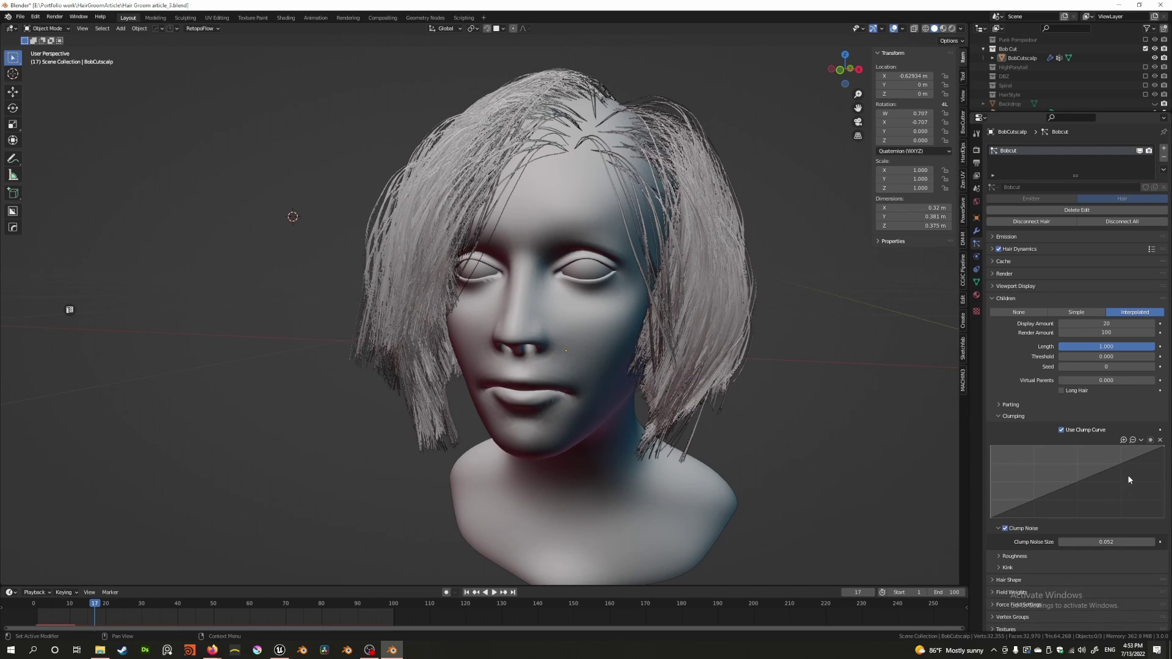
click(1141, 440)
click(1121, 451)
click(1141, 440)
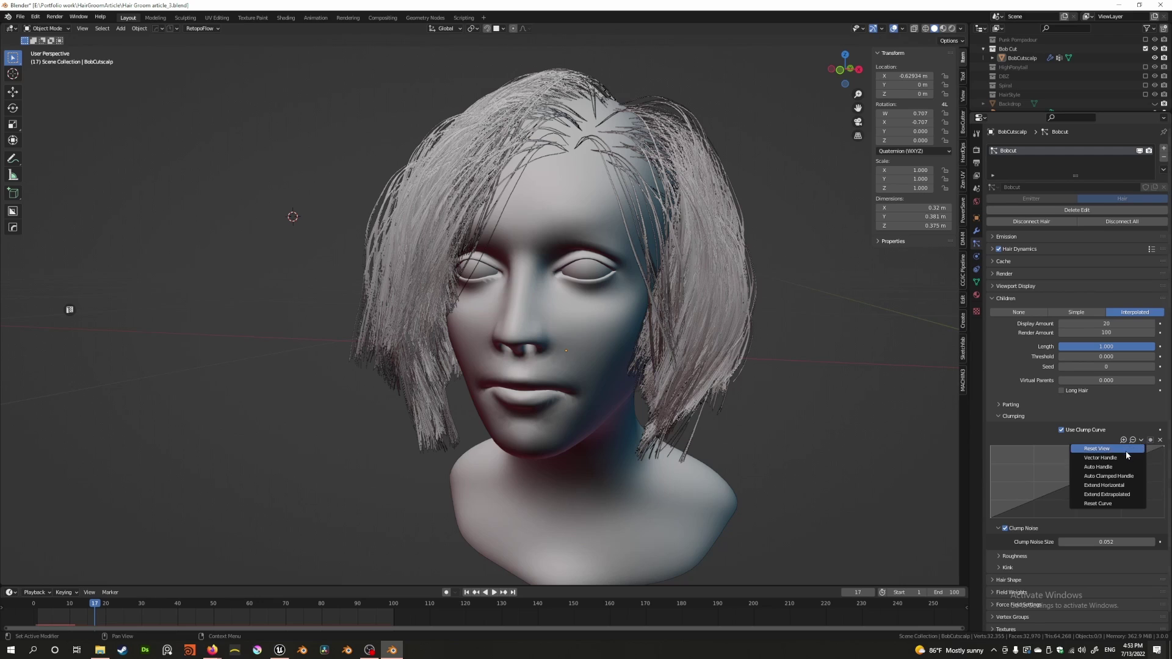
Raise the root end of the clump curve to Y 1 and view the hair from the side.
drag(991, 518, 991, 447)
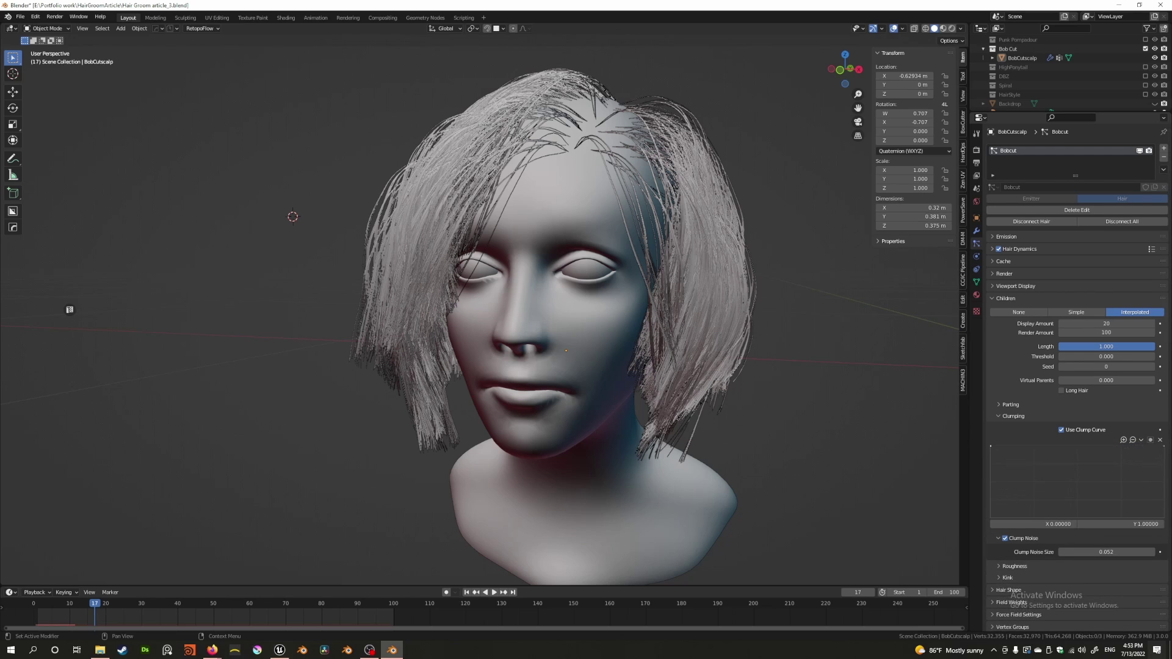
scroll(571, 369, down, 3)
middle_drag(571, 369, 611, 363)
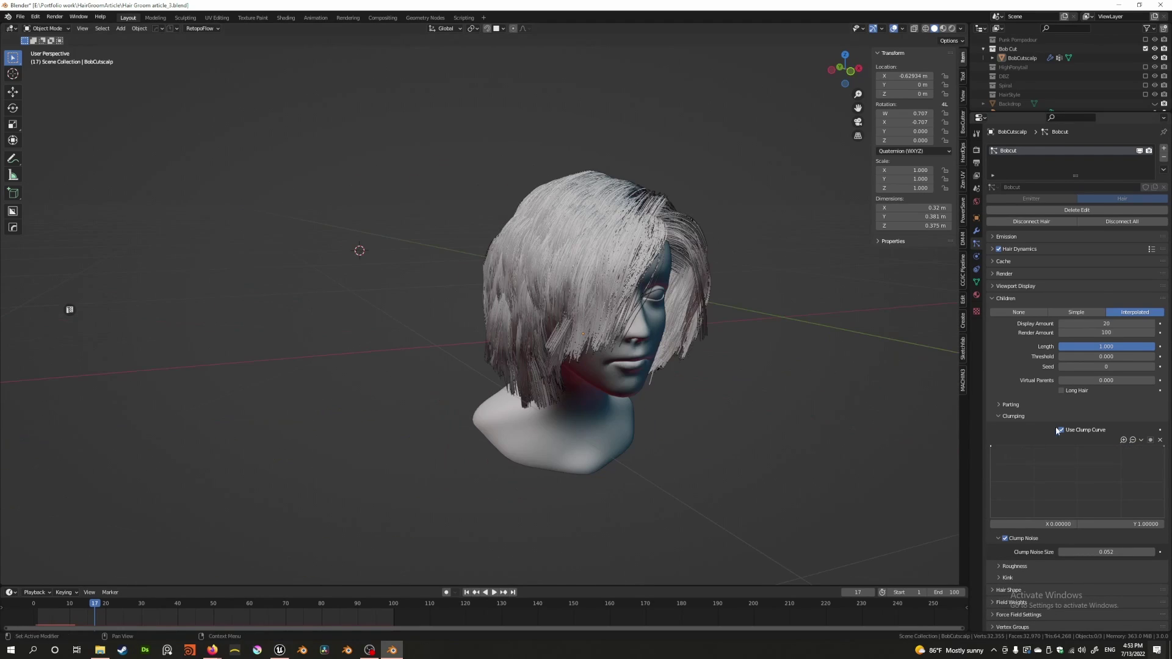
Turn off Use Clump Curve and examine the hair from several sides.
click(1062, 430)
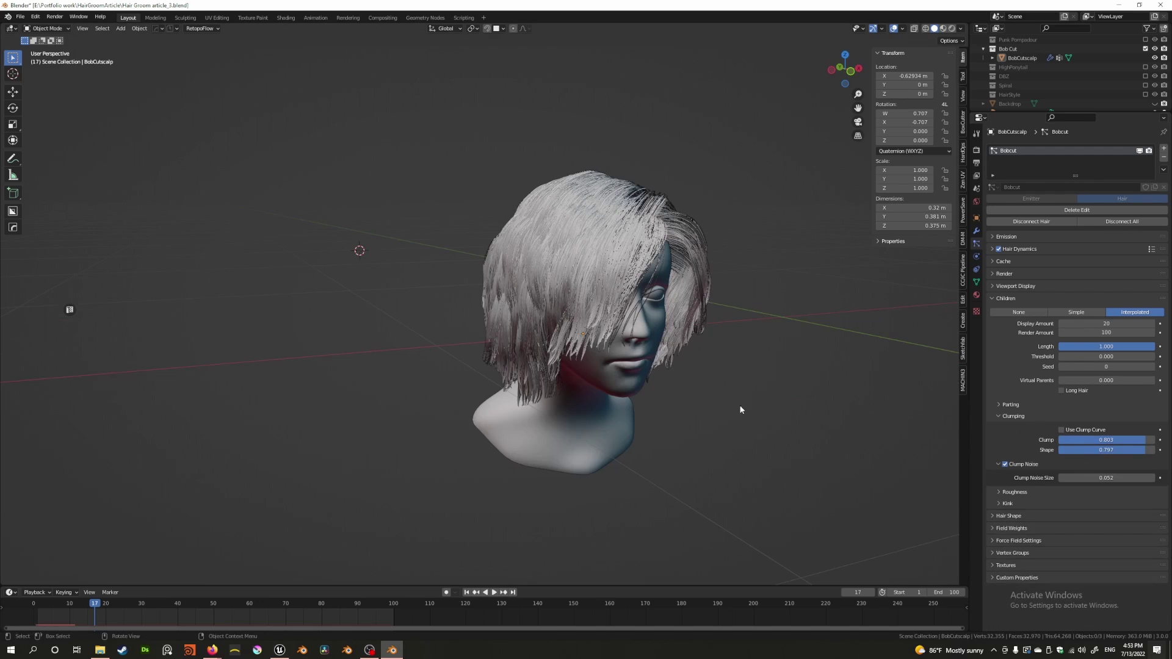
middle_drag(741, 405, 587, 380)
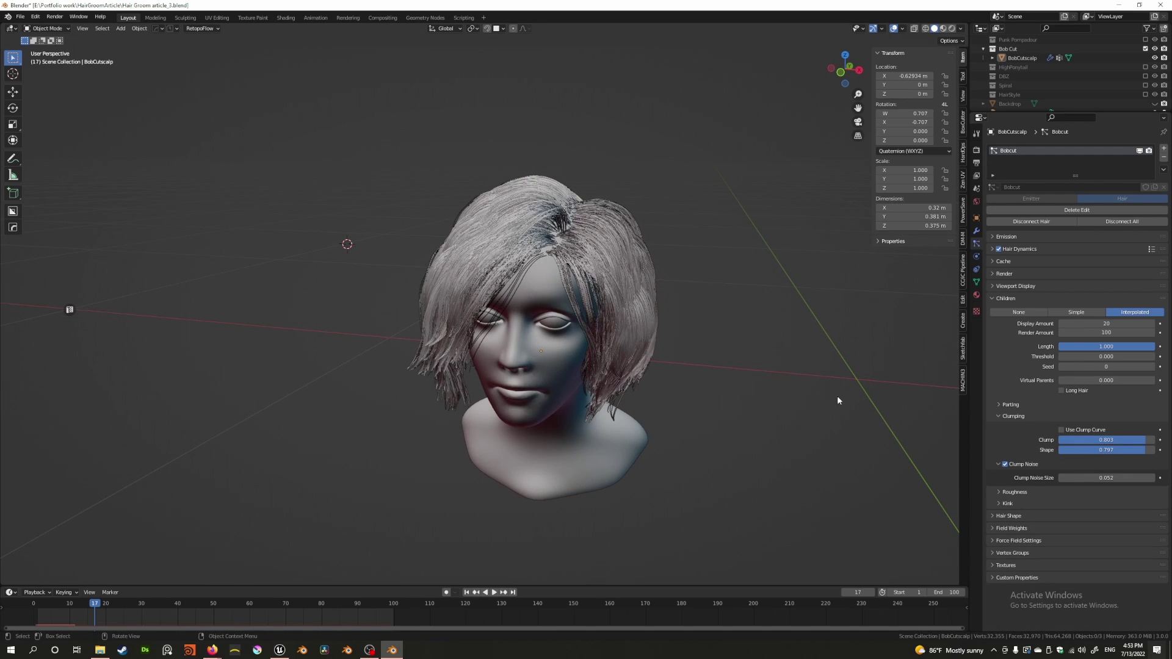
middle_drag(574, 319, 438, 382)
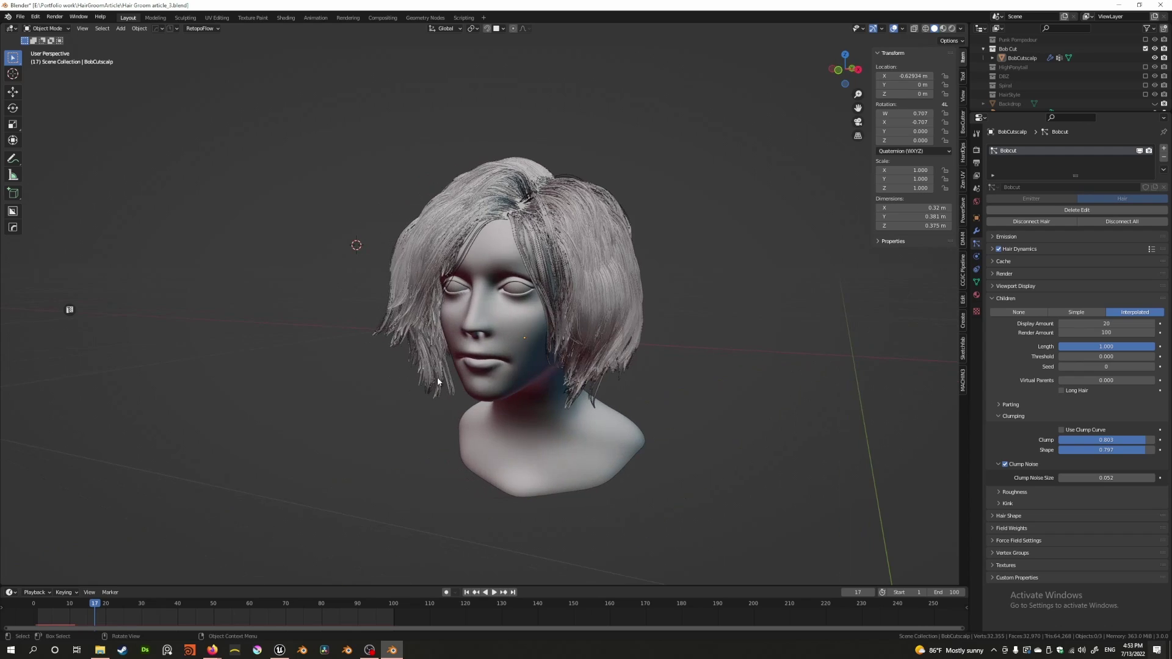
Switch to the Firefox window showing the article on creating realistic hair grooms.
mouse_move(212, 651)
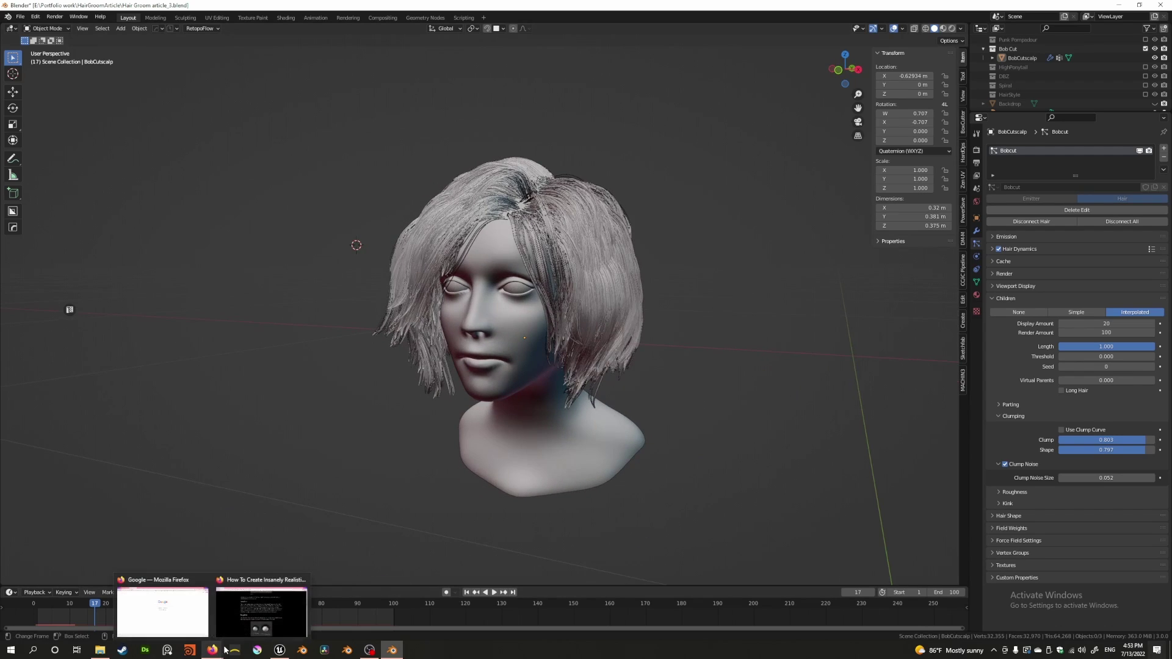
click(271, 616)
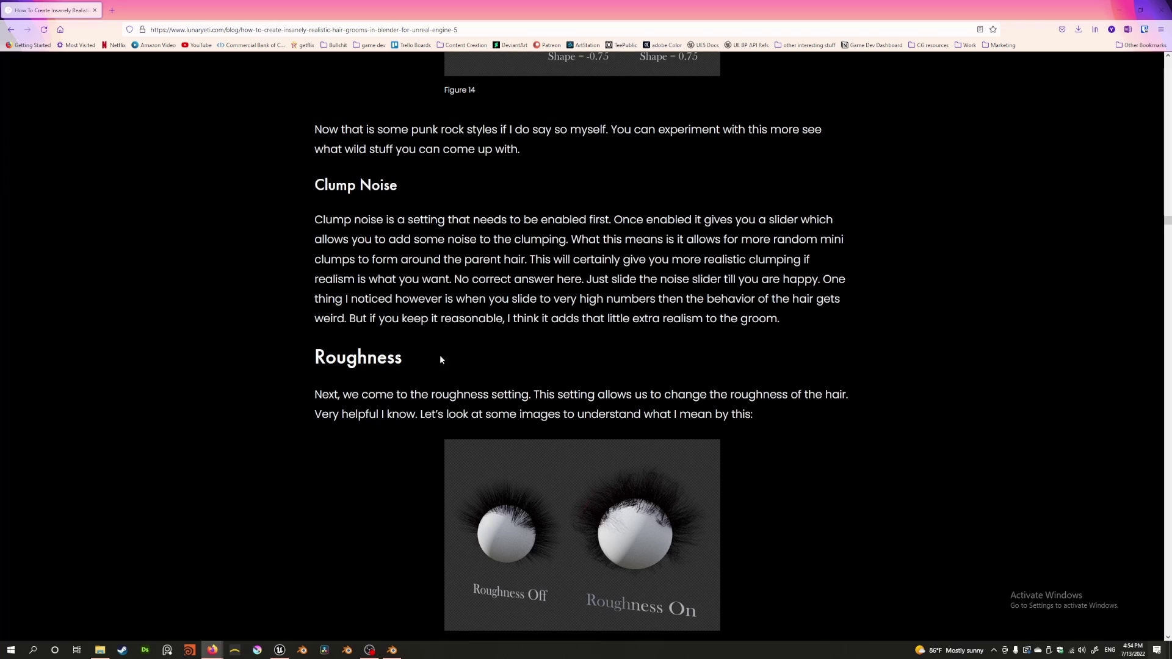
Look through the article from the Clump Noise section past Roughness to the Kink section with its Curl options.
scroll(322, 238, down, 1)
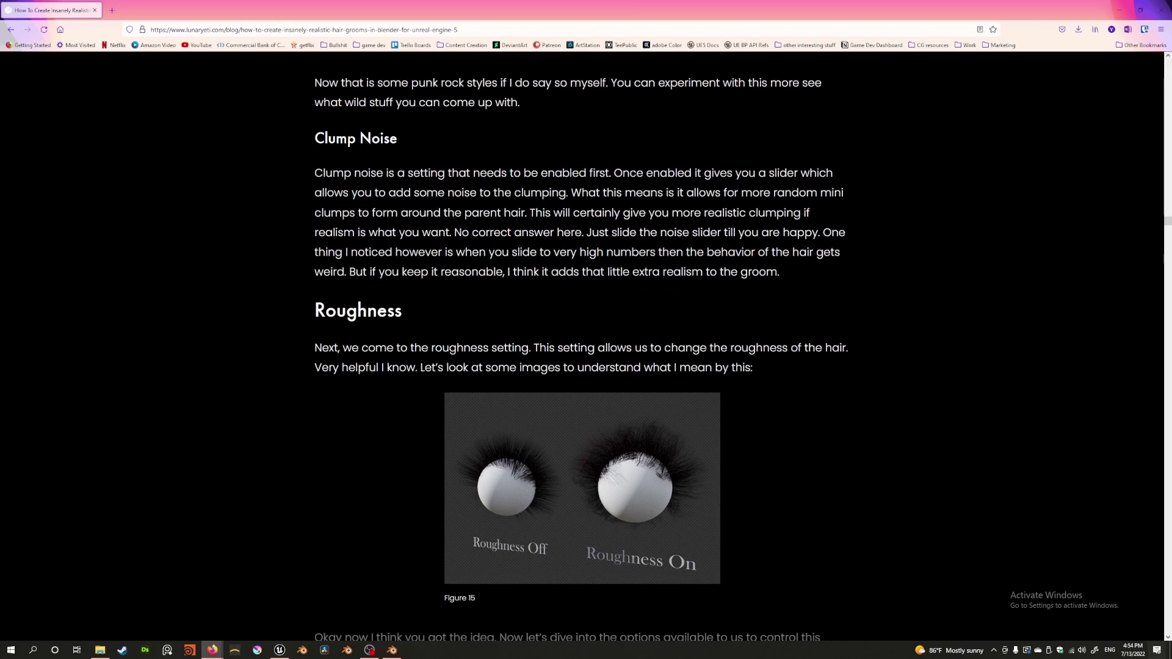
drag(337, 138, 408, 143)
scroll(369, 261, down, 15)
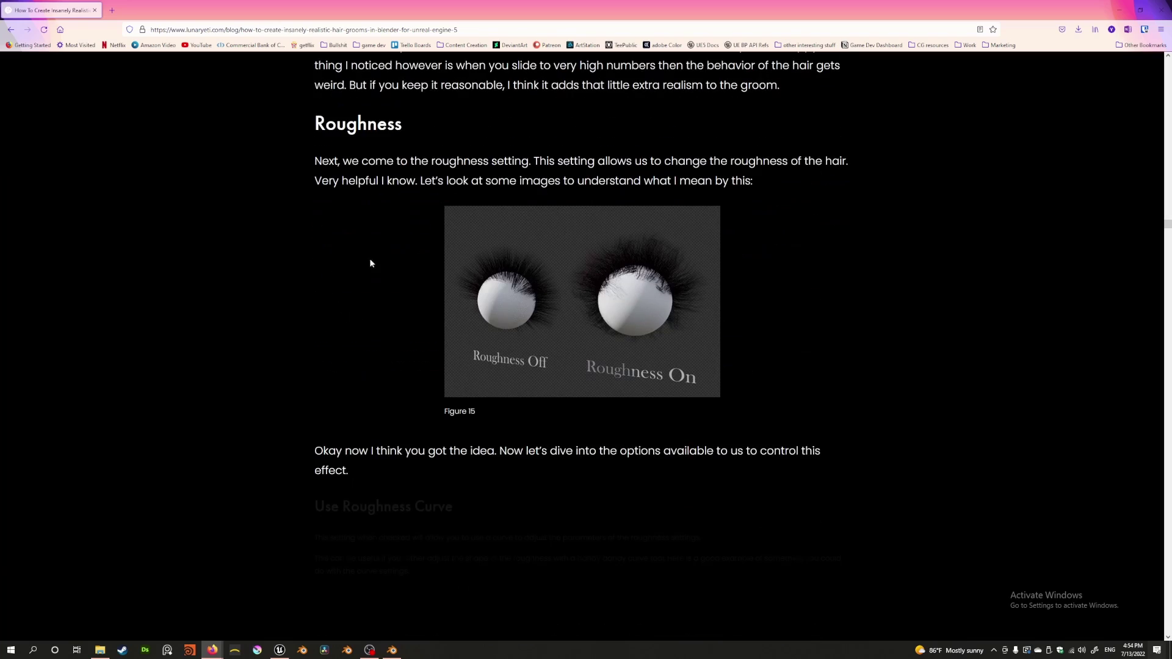
scroll(369, 308, down, 20)
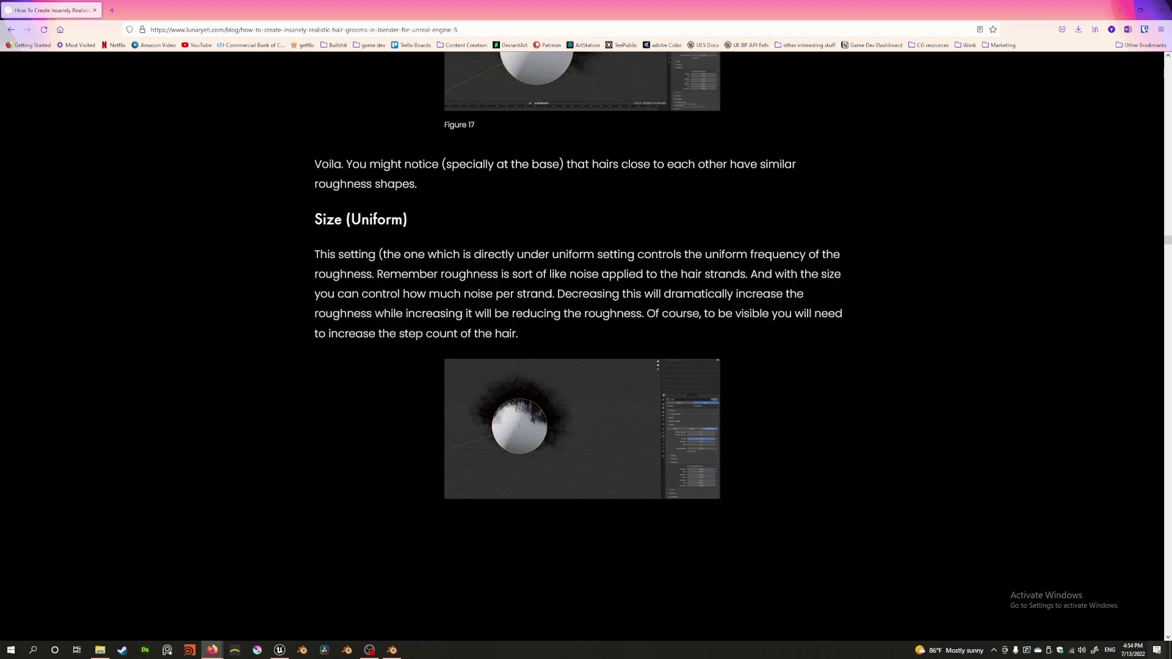
scroll(361, 298, down, 7)
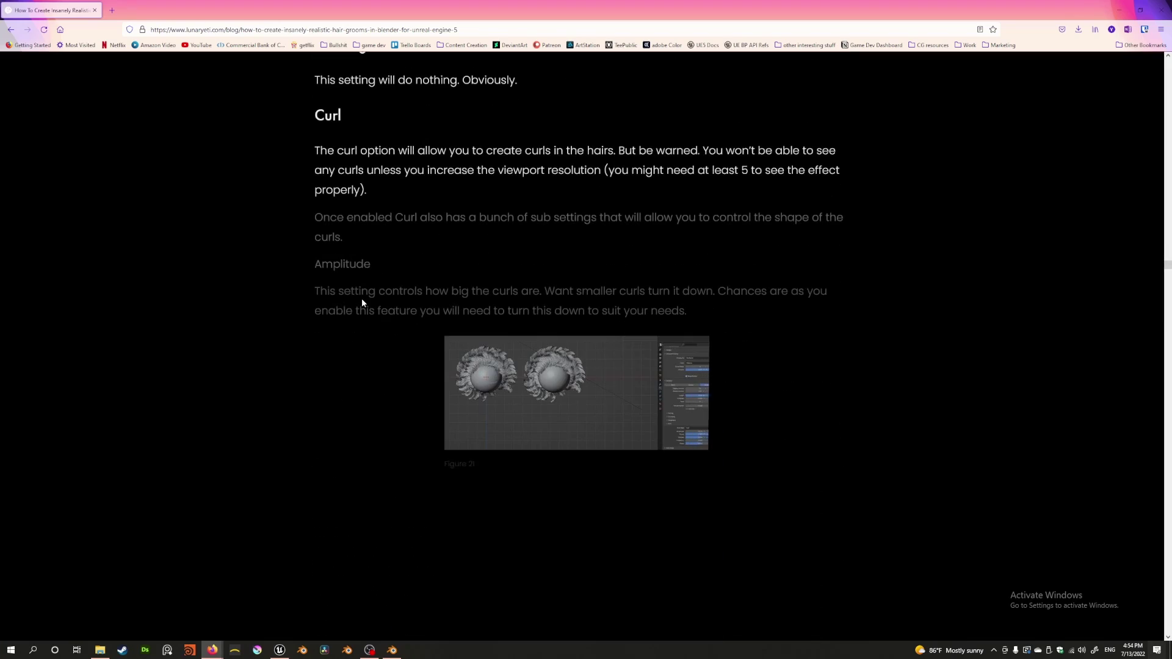
scroll(362, 298, up, 5)
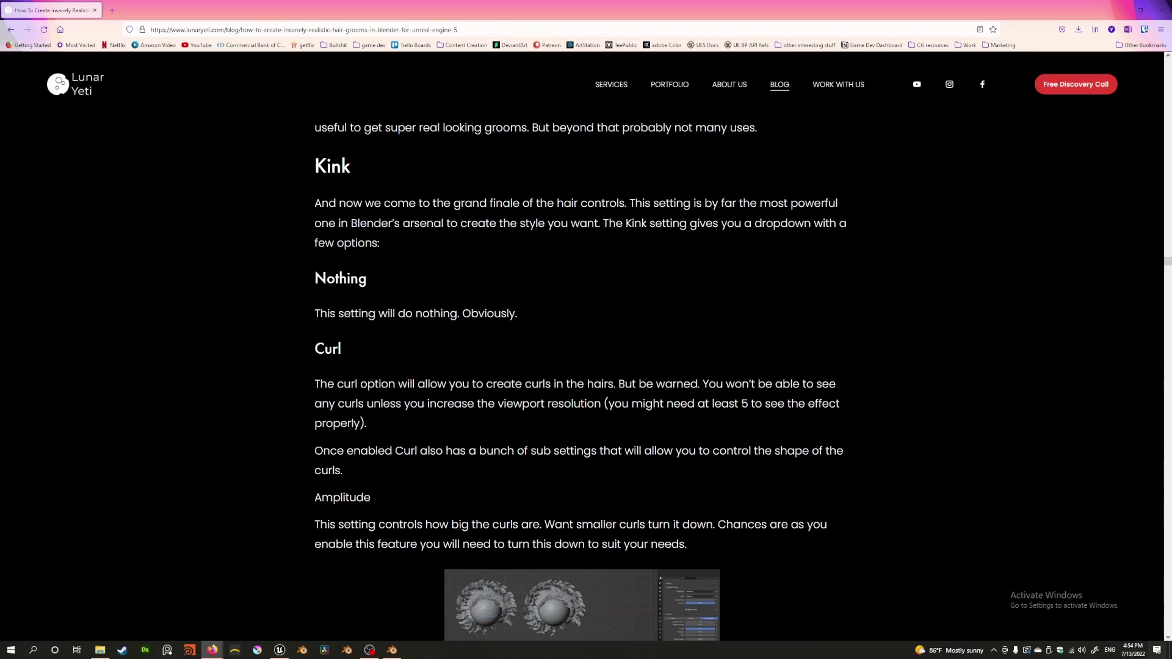
Switch back to Blender and examine the clumped bob cut hair from the front and at three-quarter angles.
click(1117, 11)
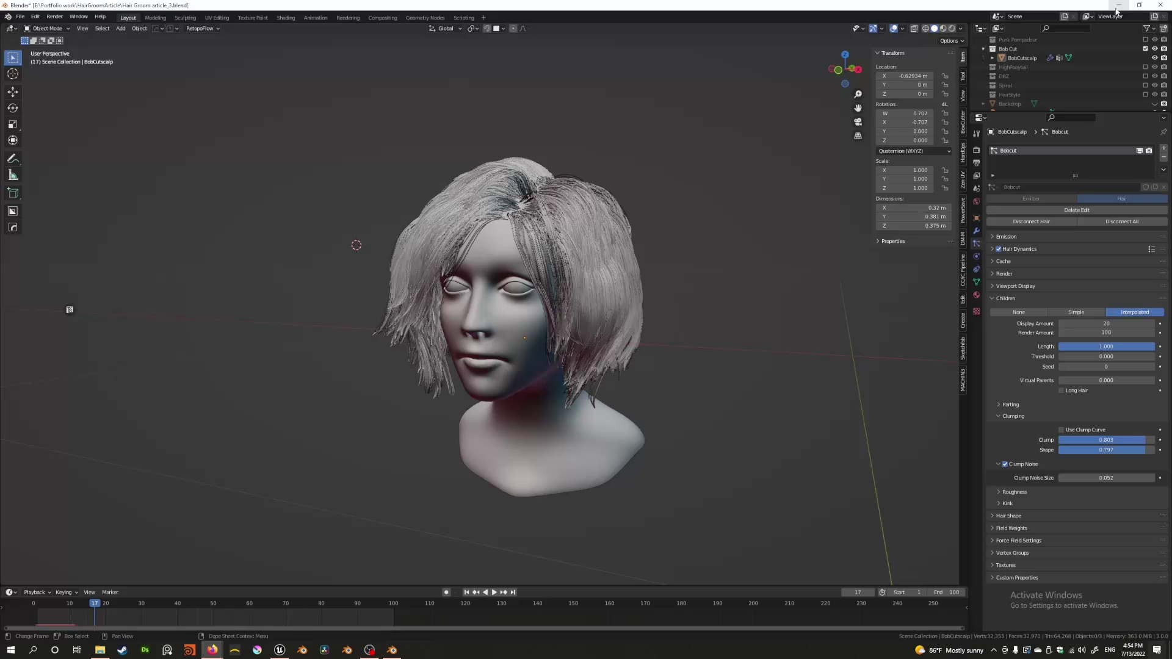
middle_drag(663, 281, 560, 206)
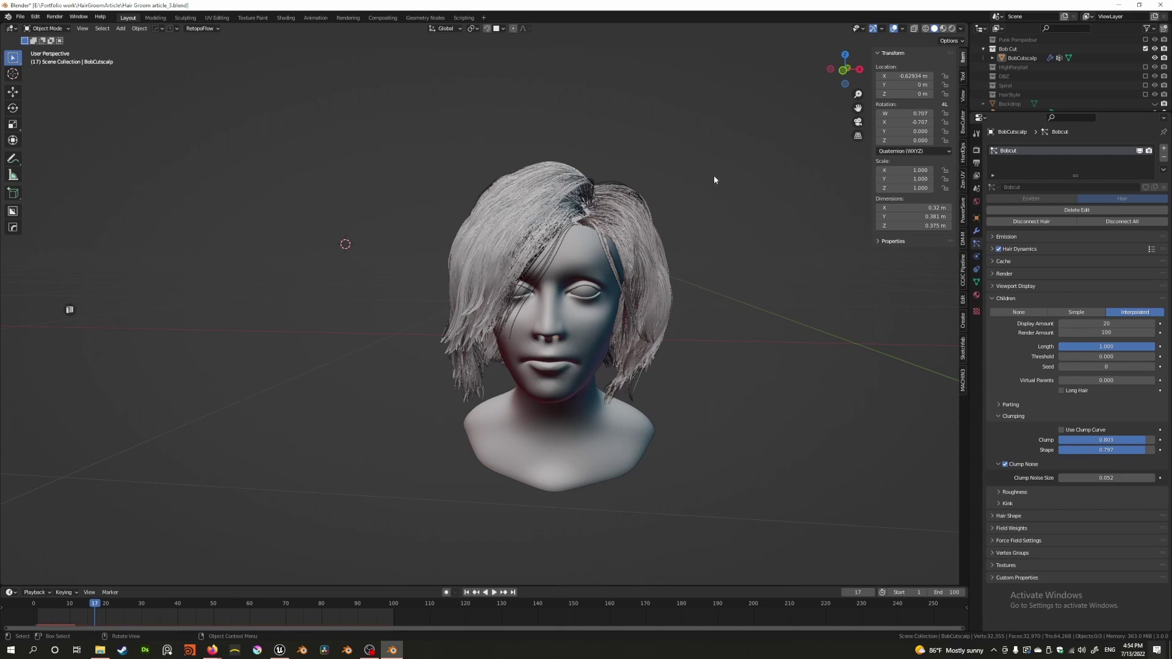
middle_drag(646, 152, 613, 155)
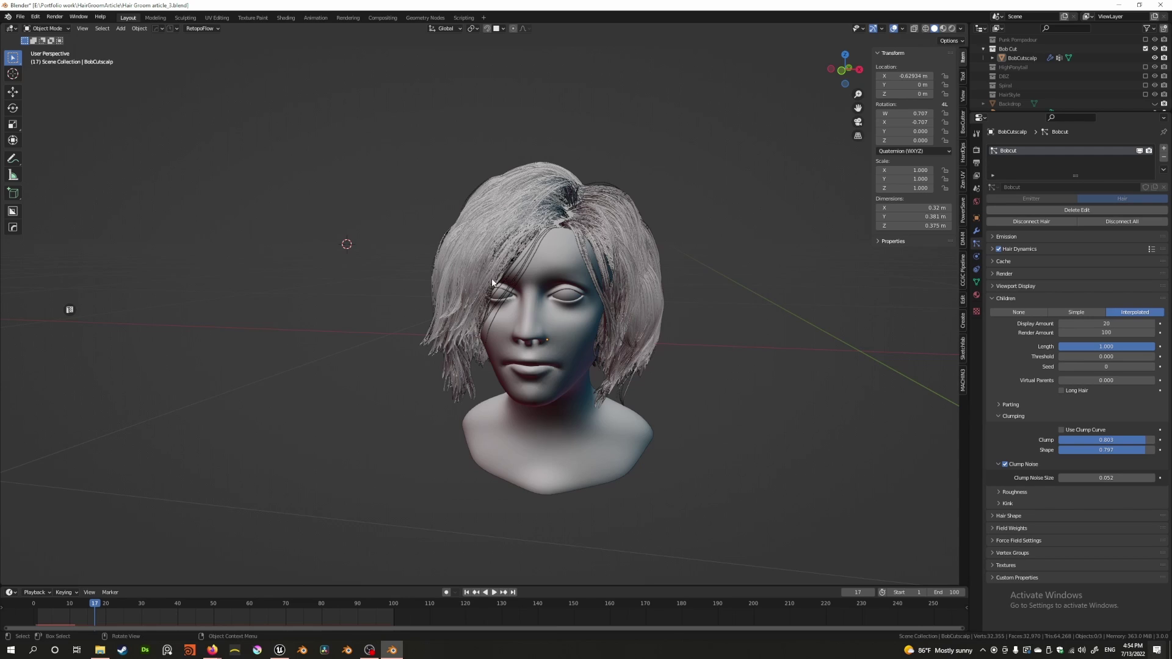
middle_drag(429, 287, 372, 311)
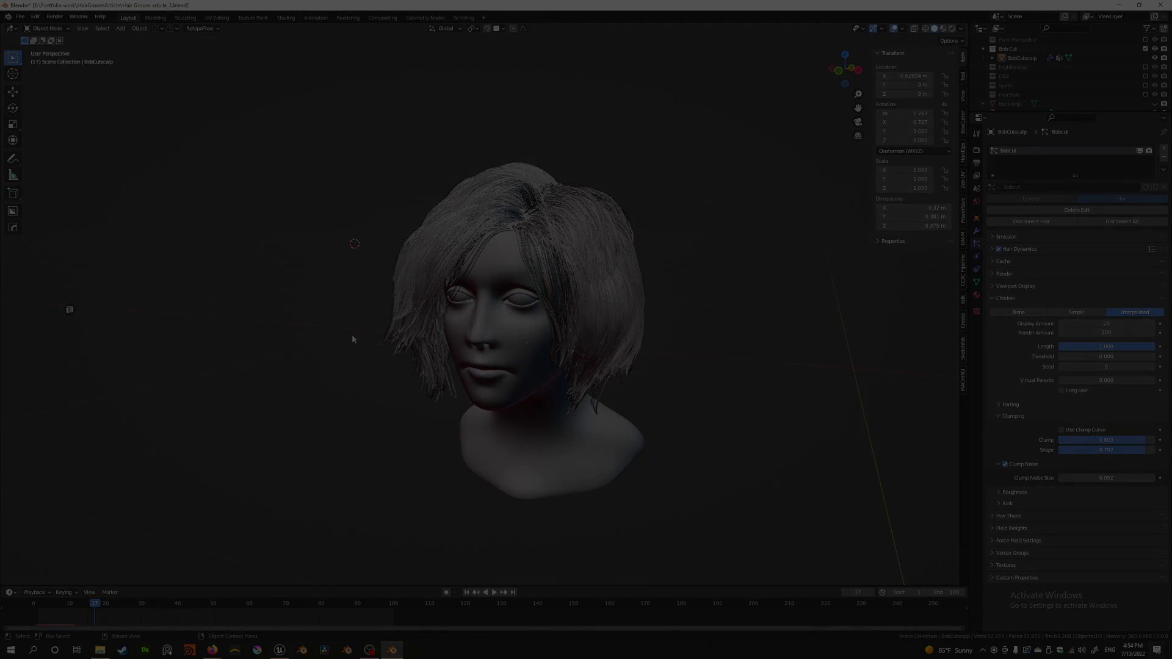